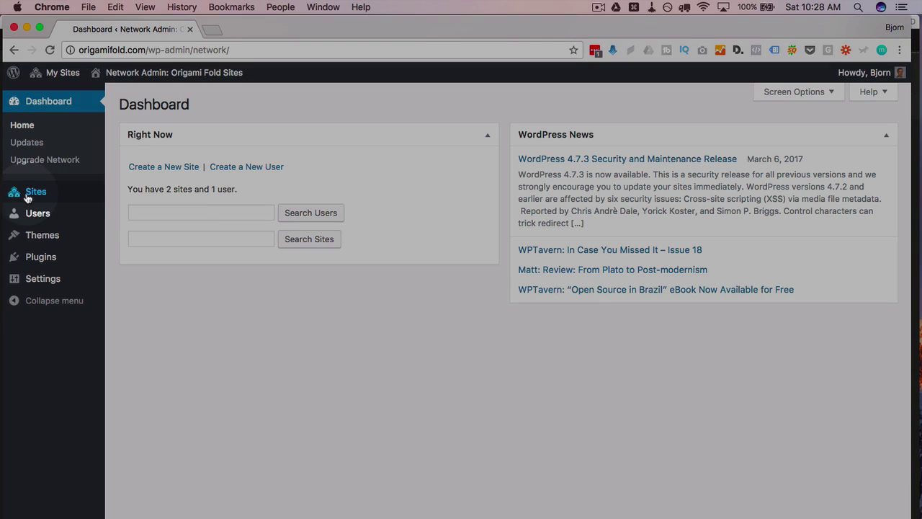
# - Open the network's list of sites and examine the URLs of the main site and the testing subdomain site
pyautogui.click(35, 199)
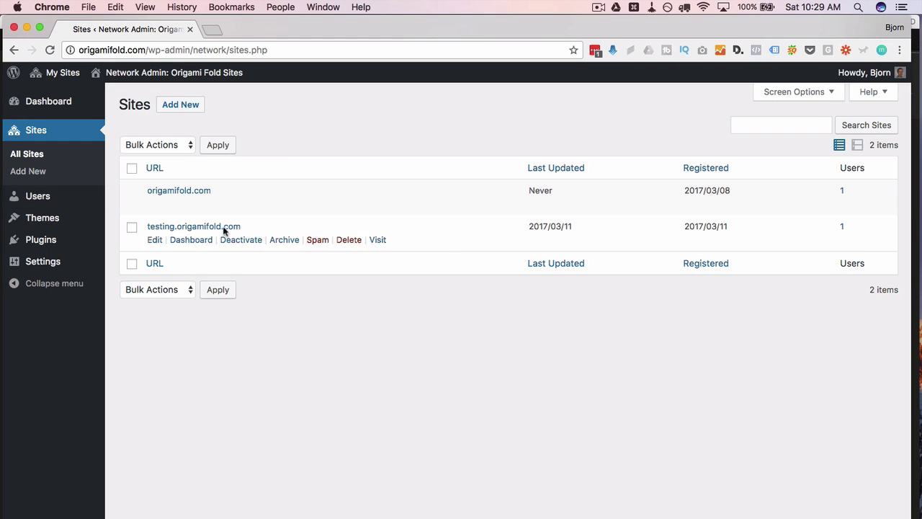
pyautogui.moveTo(176, 196)
pyautogui.moveTo(162, 238)
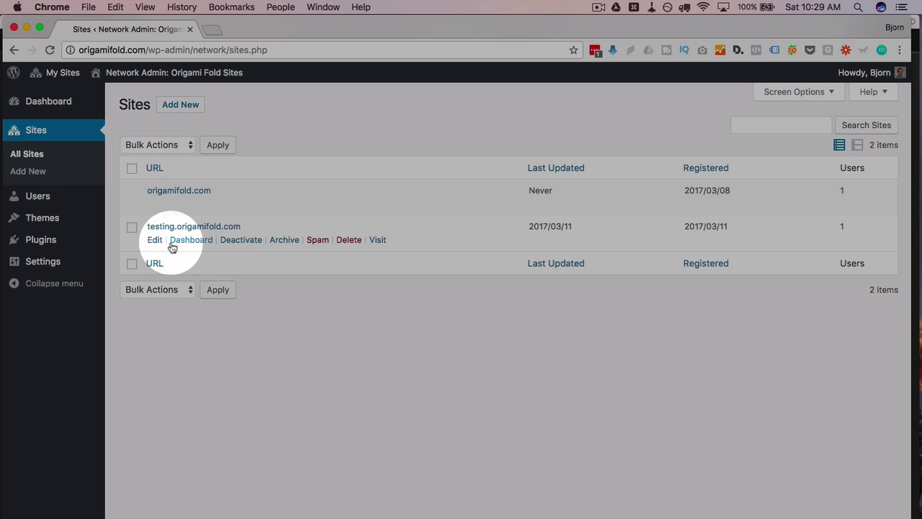
pyautogui.moveTo(215, 229); pyautogui.dragTo(148, 229)
pyautogui.click(261, 231)
pyautogui.moveTo(242, 188); pyautogui.dragTo(145, 188)
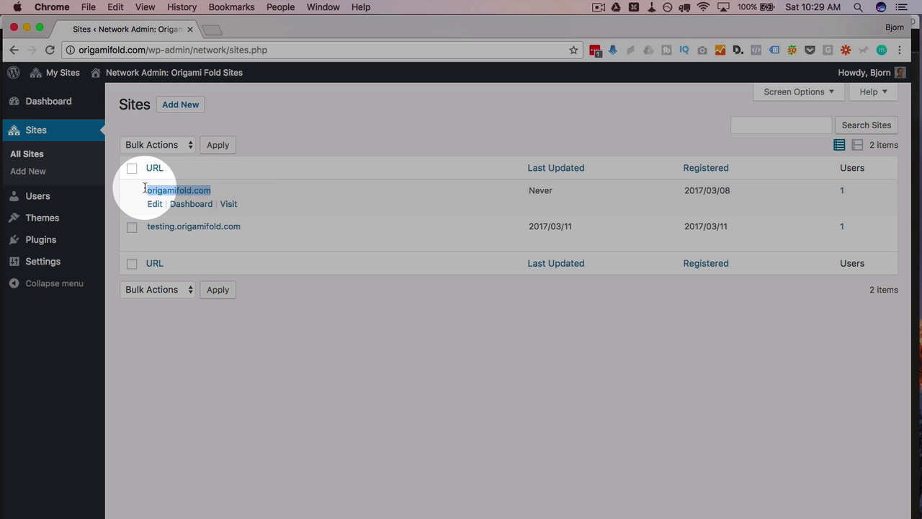
pyautogui.moveTo(254, 230); pyautogui.dragTo(146, 229)
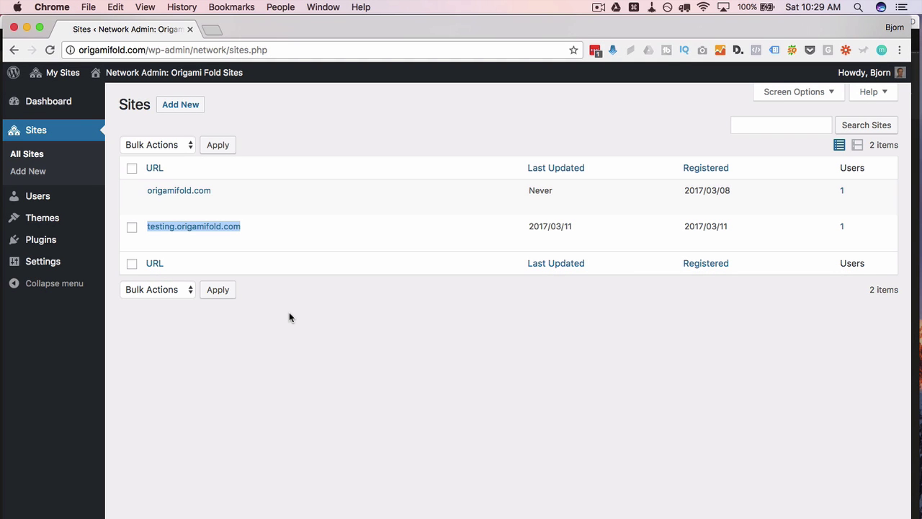
pyautogui.click(289, 313)
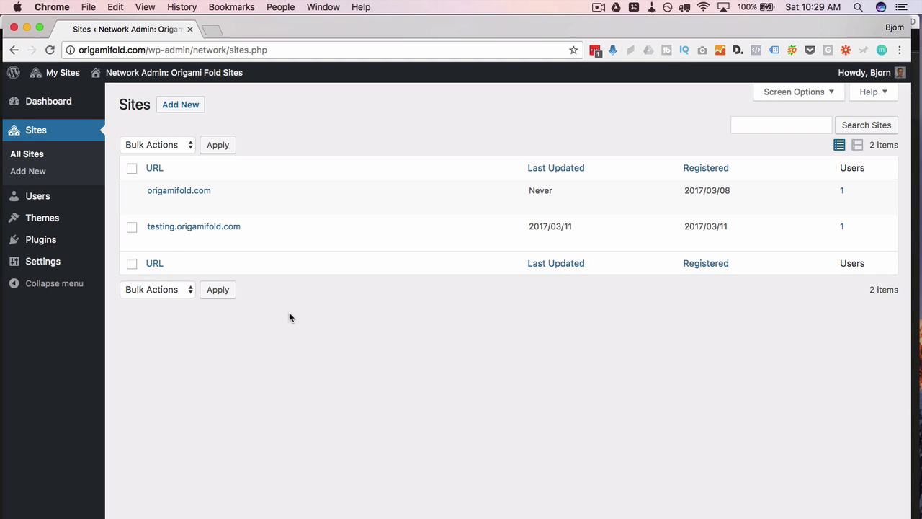
pyautogui.moveTo(252, 228); pyautogui.dragTo(139, 231)
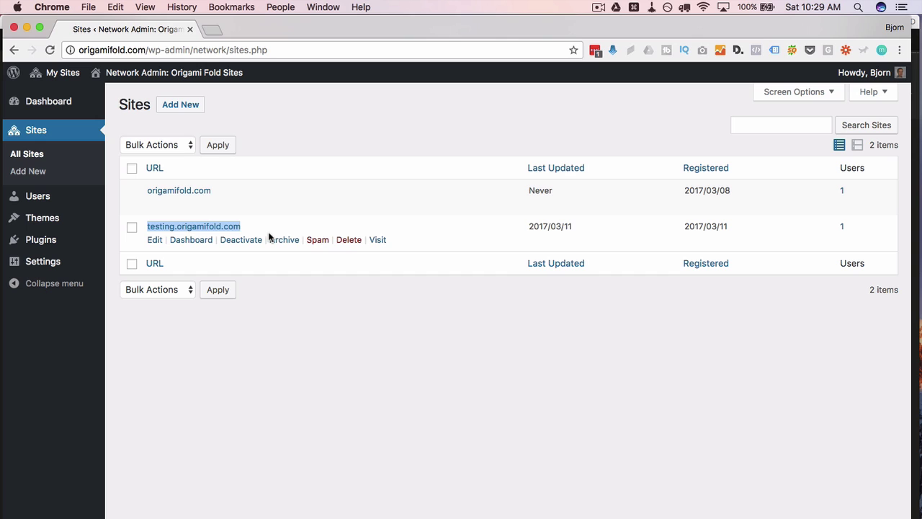
pyautogui.click(281, 139)
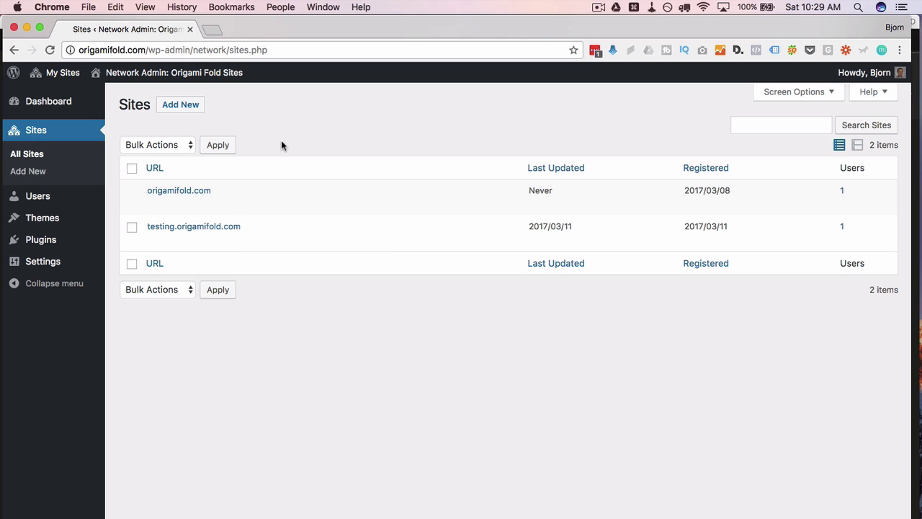
# - Search the network's installable plugins for "wordpress mu domain mapping"
pyautogui.moveTo(41, 222)
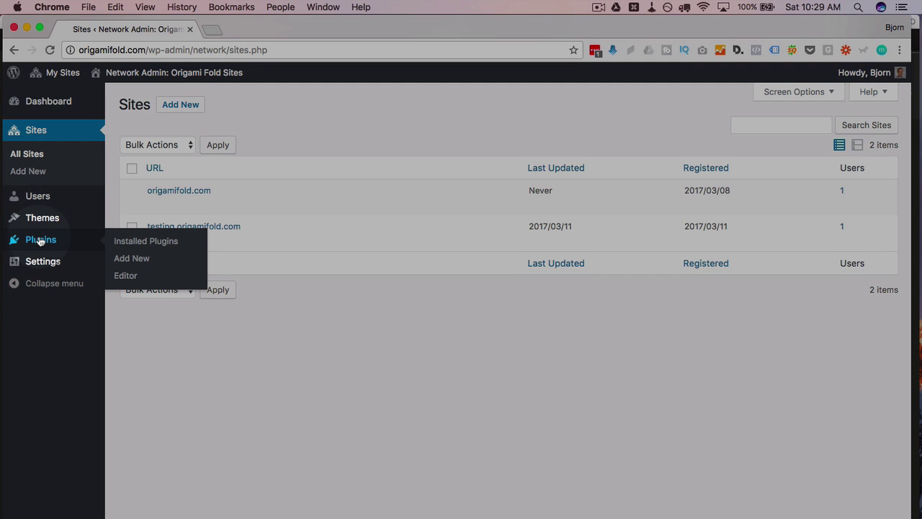
pyautogui.click(127, 261)
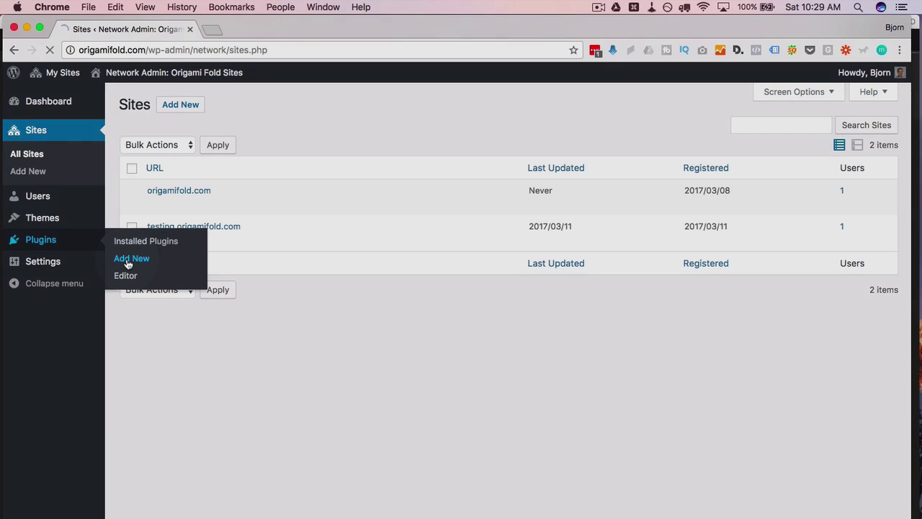
pyautogui.click(727, 141)
pyautogui.write('wordpress mu domain')
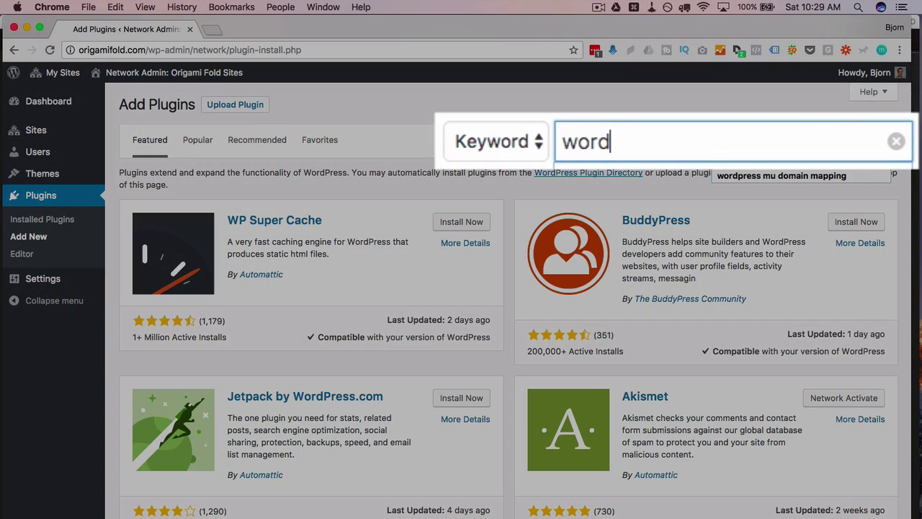
pyautogui.write(' mapping')
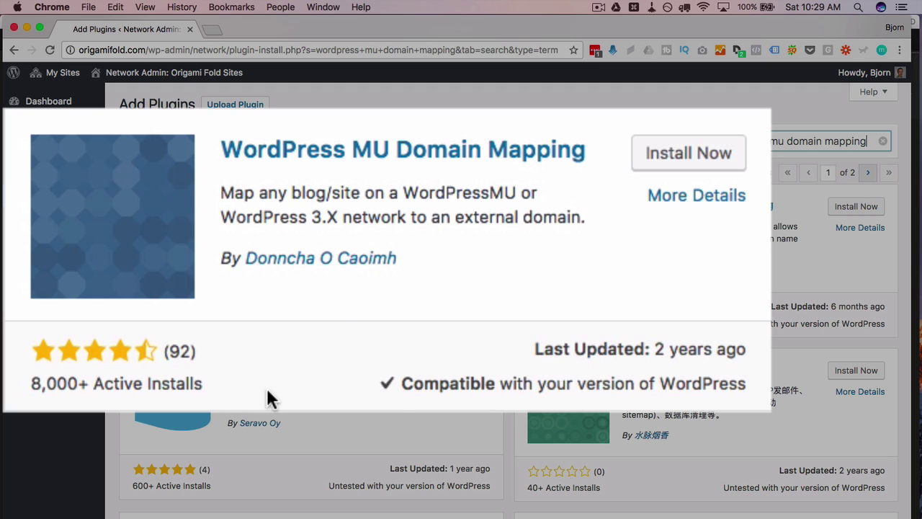
# - Check the WordPress MU Domain Mapping plugin's compatibility, then install and network-activate it
pyautogui.moveTo(403, 380); pyautogui.dragTo(752, 355)
pyautogui.click(524, 343)
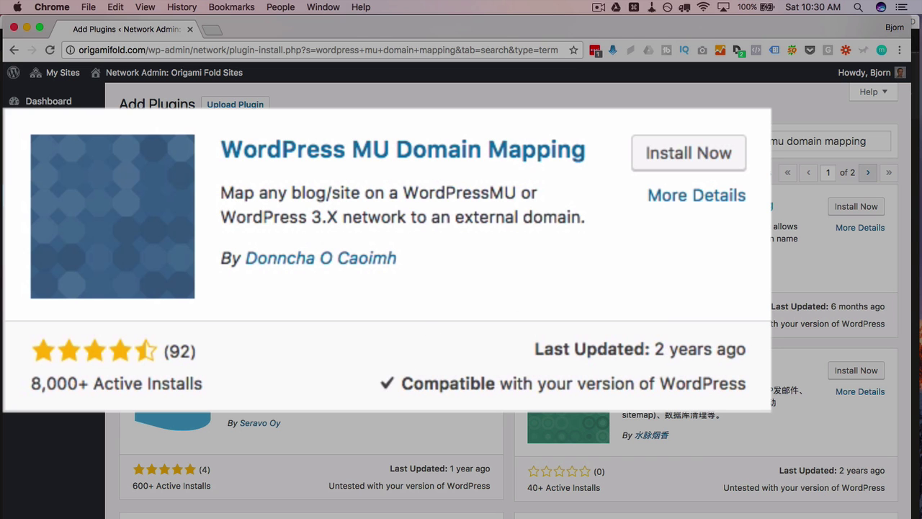
pyautogui.click(708, 166)
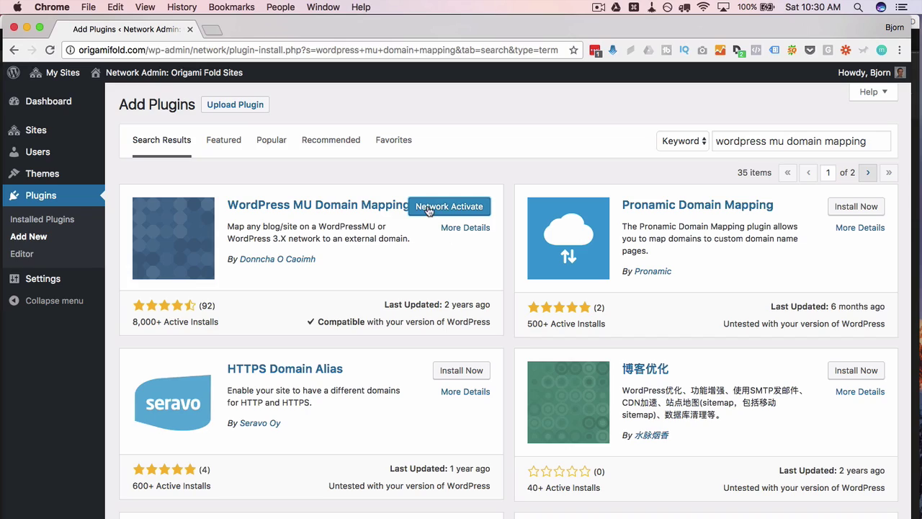
pyautogui.click(459, 207)
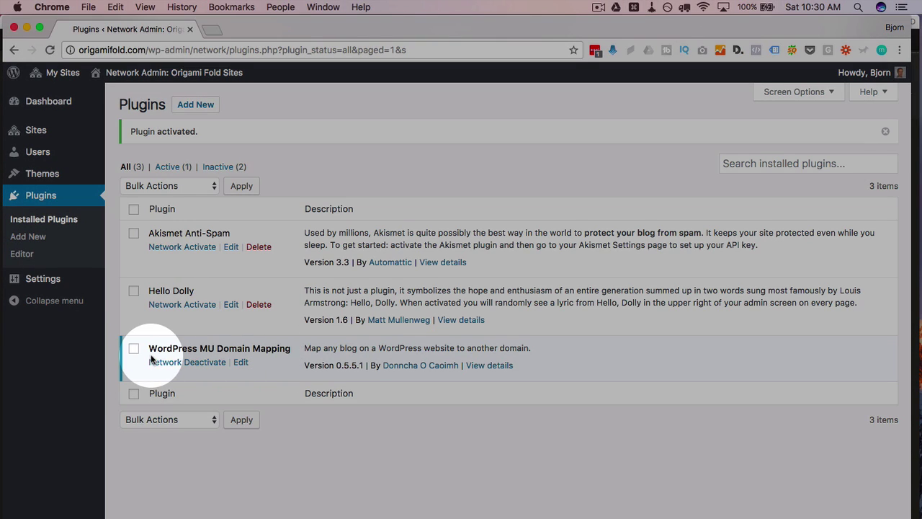
# - Open the network's Domain Mapping settings and read where sunrise.php and the SUNRISE definition have to go
pyautogui.moveTo(40, 279)
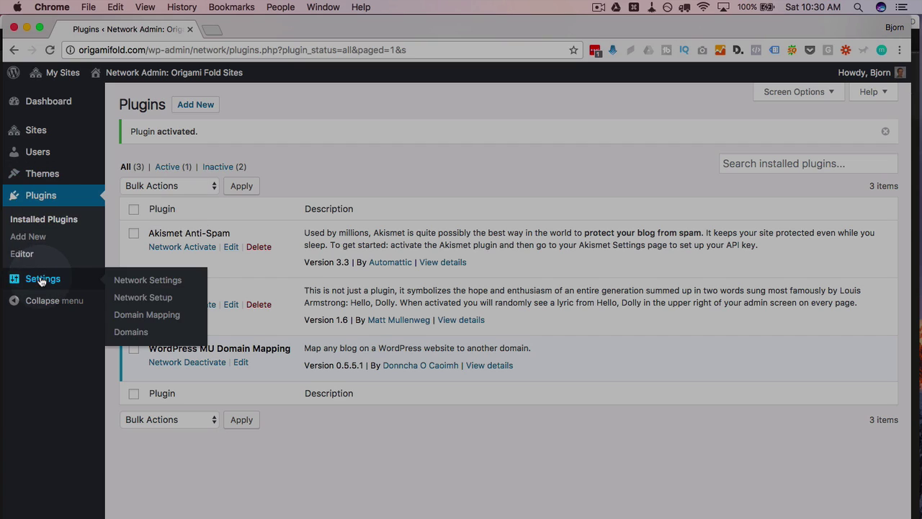
pyautogui.click(154, 316)
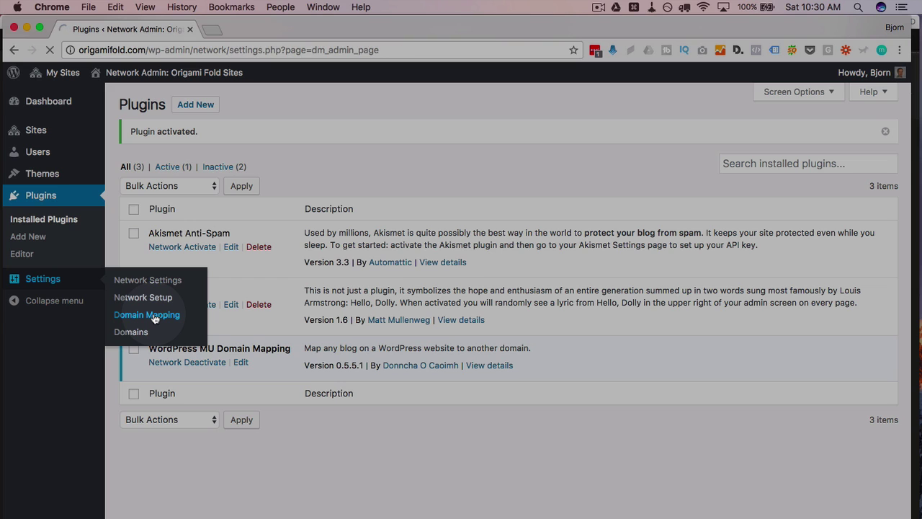
pyautogui.click(155, 318)
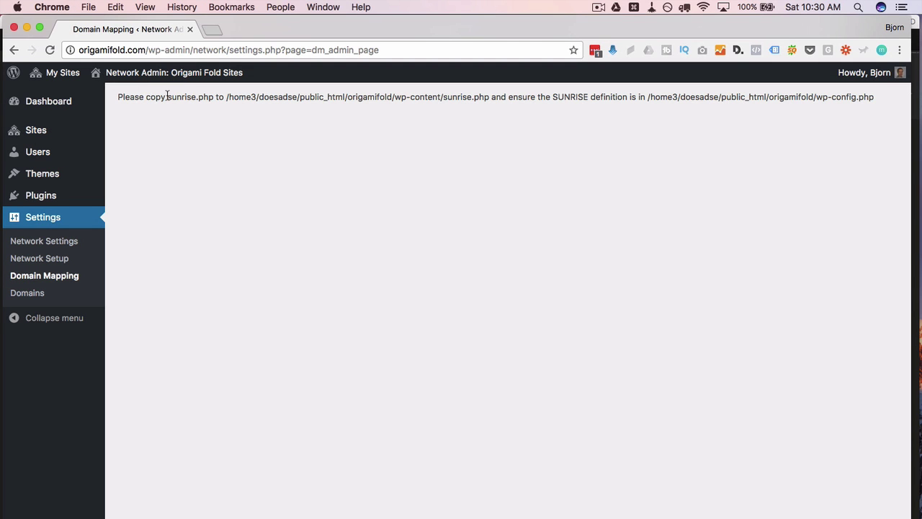
pyautogui.moveTo(166, 96); pyautogui.dragTo(490, 96)
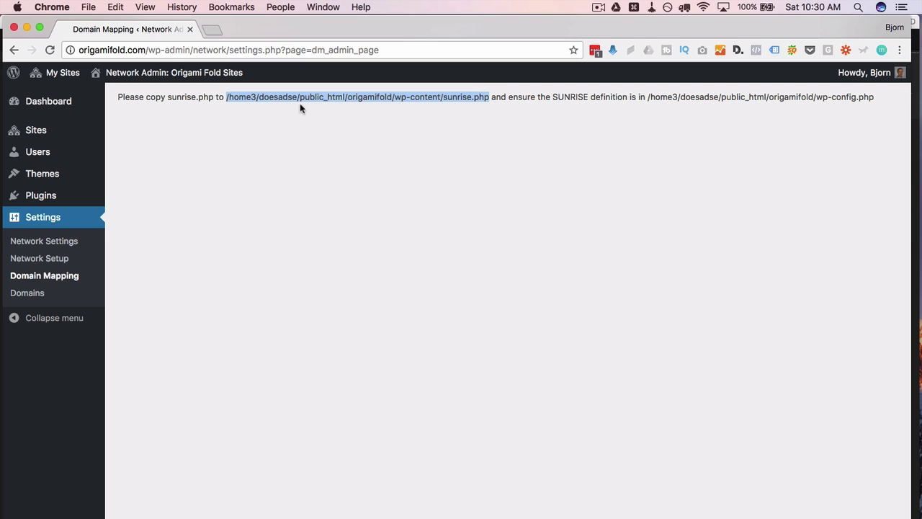
pyautogui.click(457, 99)
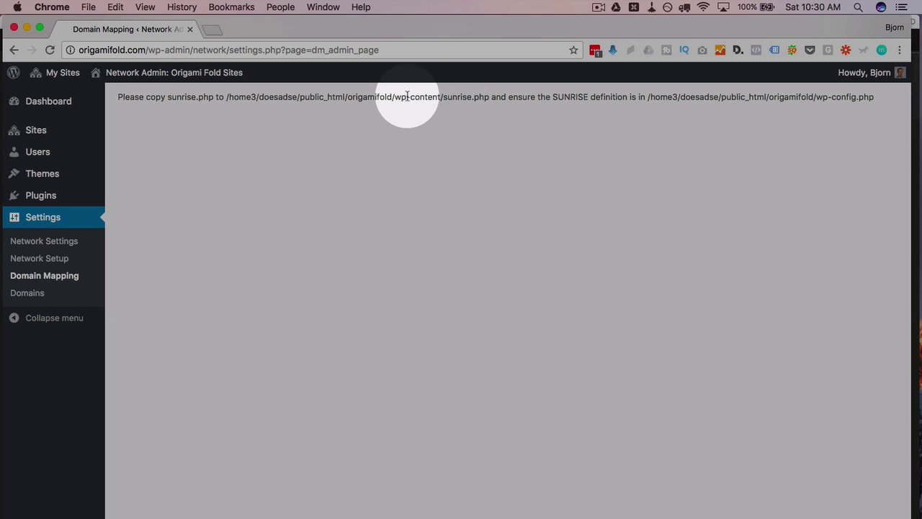
pyautogui.moveTo(395, 98); pyautogui.dragTo(443, 98)
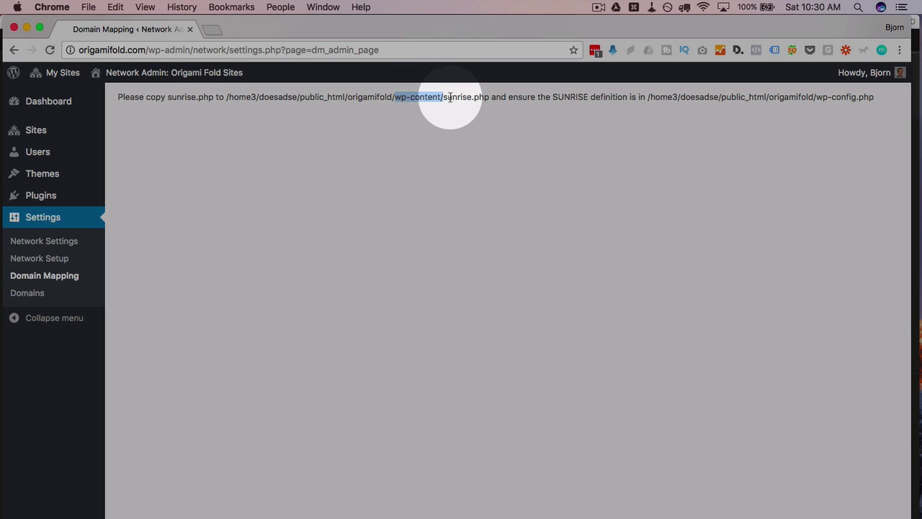
pyautogui.click(463, 98)
pyautogui.moveTo(554, 95); pyautogui.dragTo(876, 101)
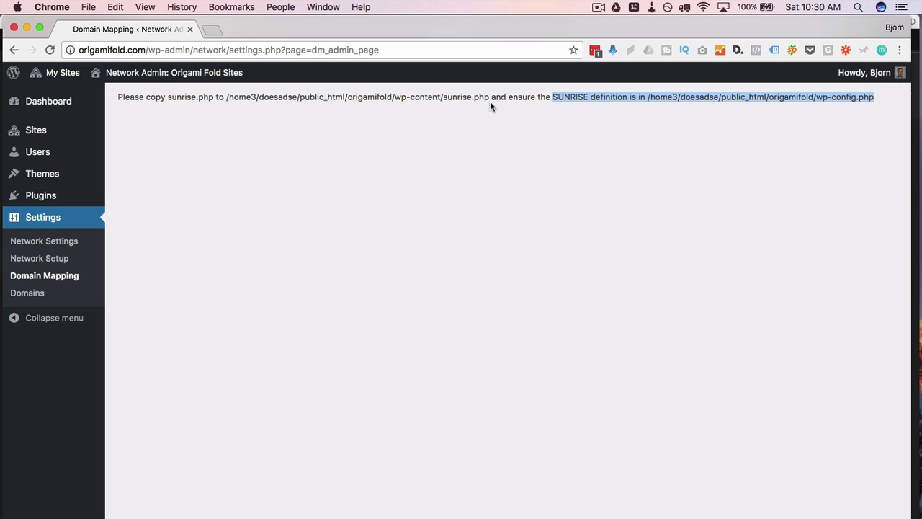
pyautogui.click(490, 102)
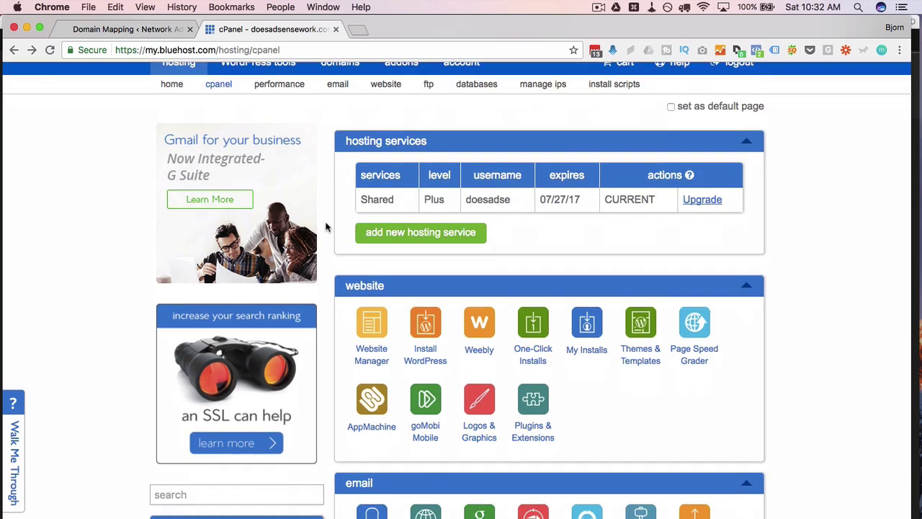
# - Open the File Manager from the hosting cPanel and go to the public_html/origamifold folder
pyautogui.scroll(-5, 326, 227)
pyautogui.scroll(-5, 326, 227)
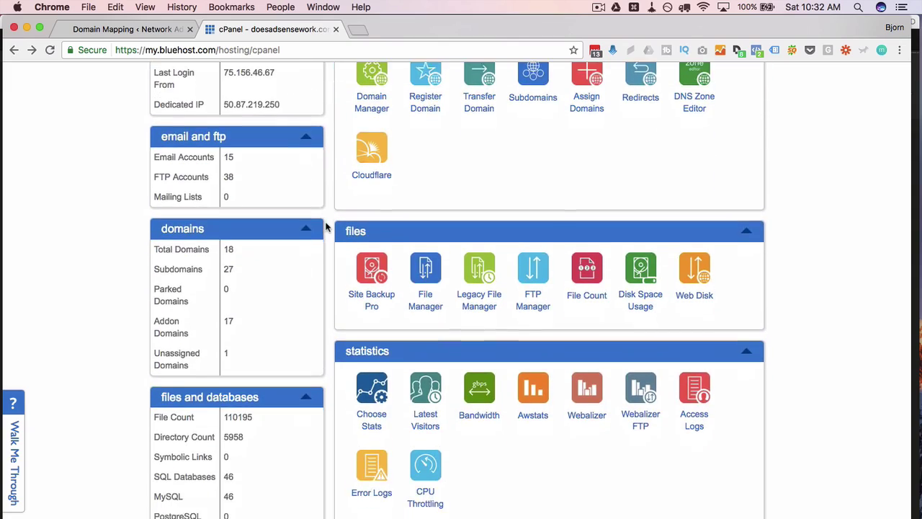
pyautogui.click(426, 298)
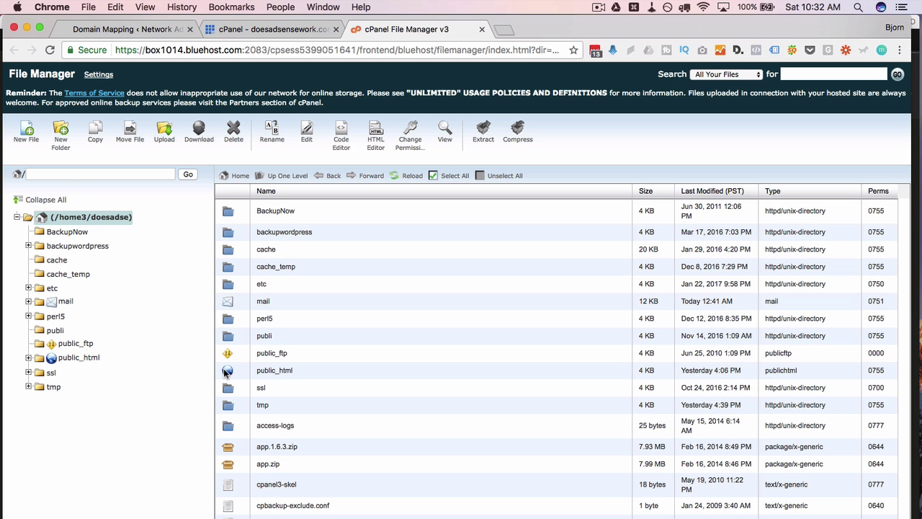
pyautogui.doubleClick(226, 373)
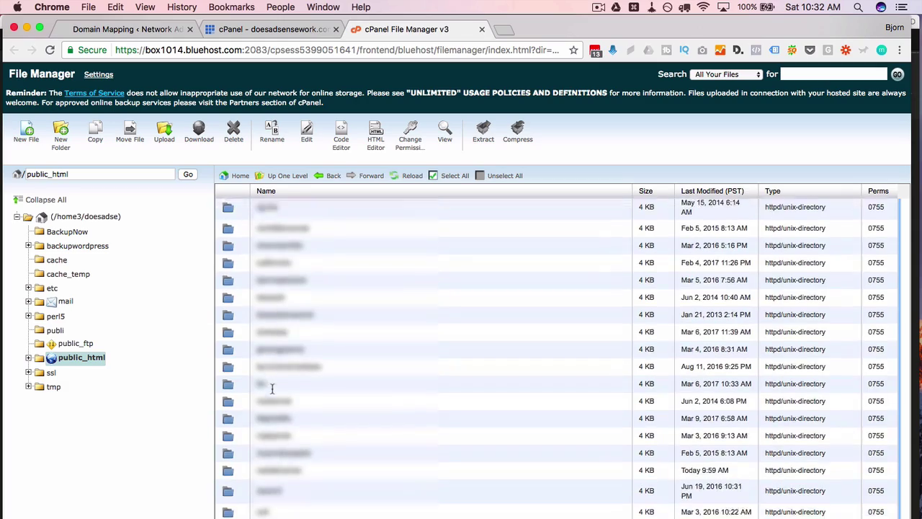
pyautogui.scroll(-5, 272, 389)
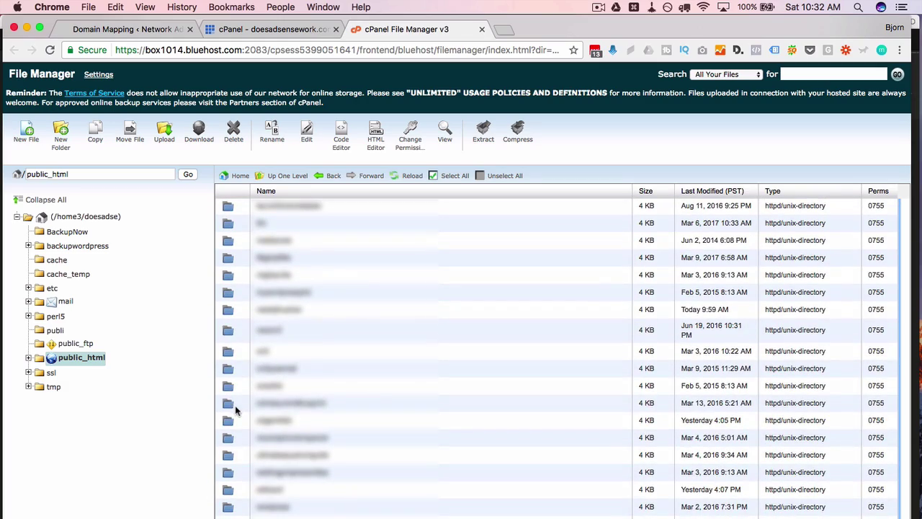
pyautogui.doubleClick(235, 410)
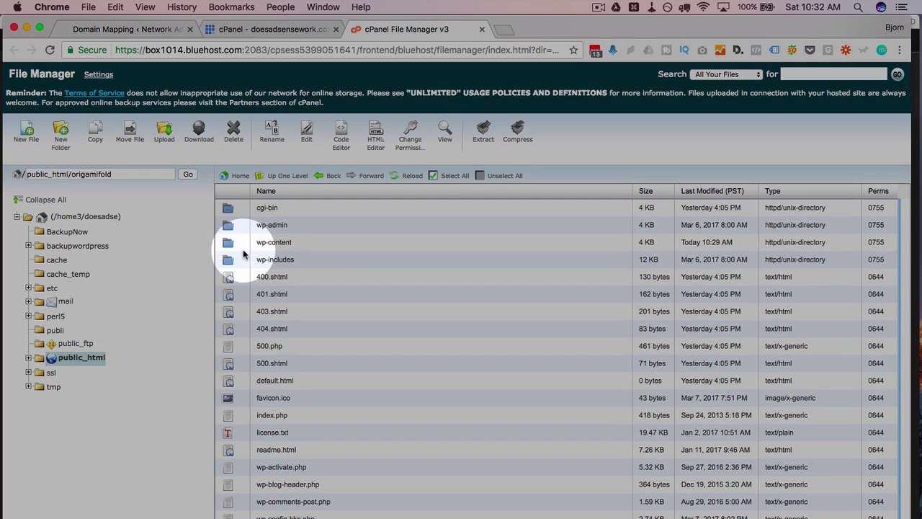
# - Open the wordpress-mu-domain-mapping plugin folder inside wp-content/plugins
pyautogui.doubleClick(236, 242)
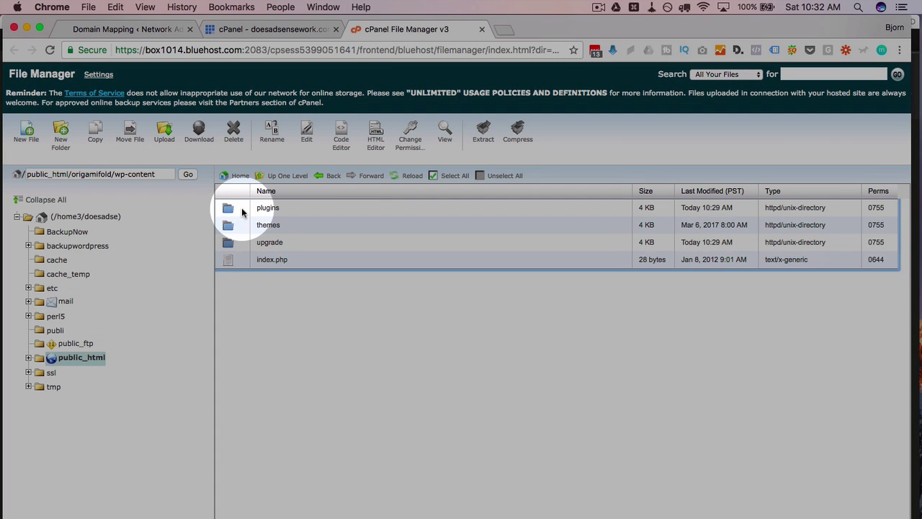
pyautogui.doubleClick(242, 209)
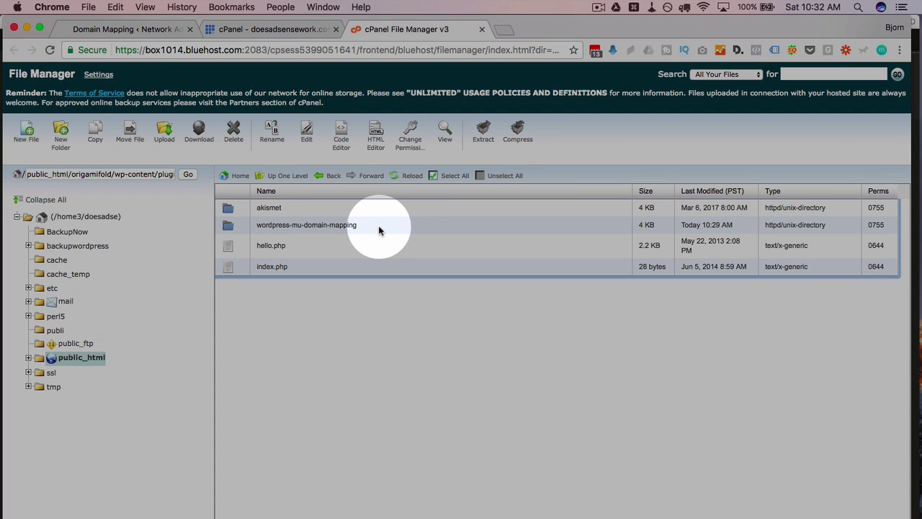
pyautogui.click(379, 230)
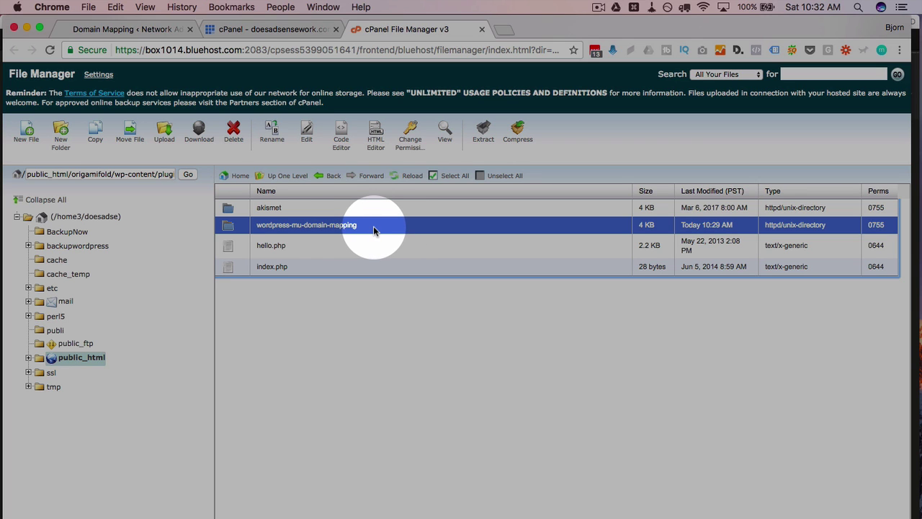
pyautogui.doubleClick(373, 225)
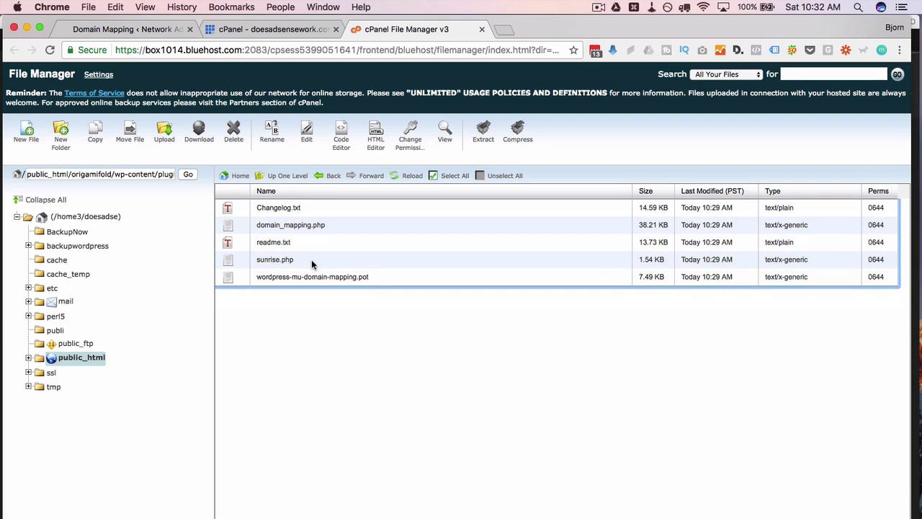
# - Move sunrise.php to /public_html/origamifold/wp-content/, checking the destination against the path on the Domain Mapping settings page
pyautogui.click(312, 261)
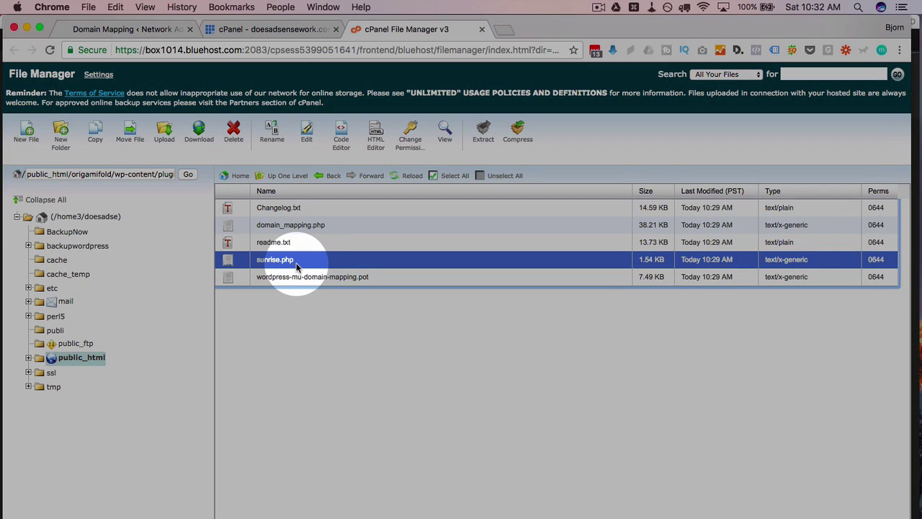
pyautogui.click(129, 131)
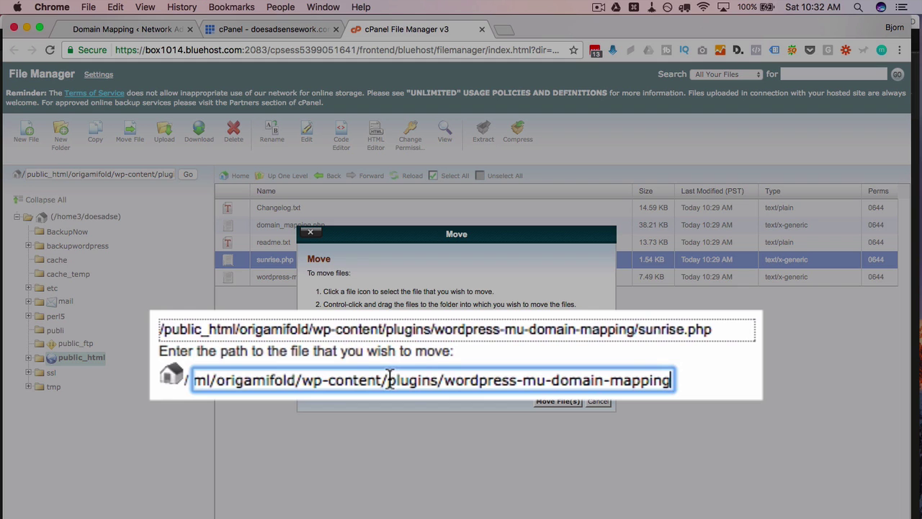
pyautogui.moveTo(389, 380); pyautogui.dragTo(711, 374)
pyautogui.press('BackSpace')
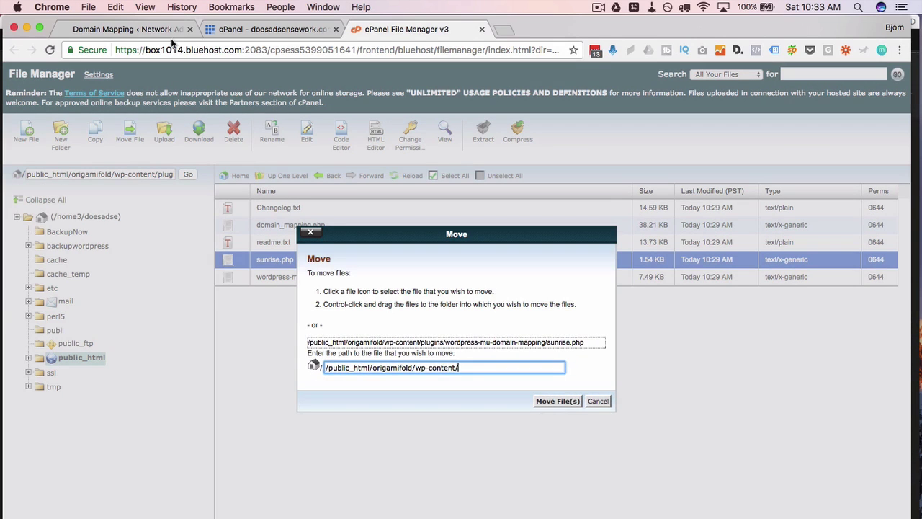
pyautogui.click(165, 33)
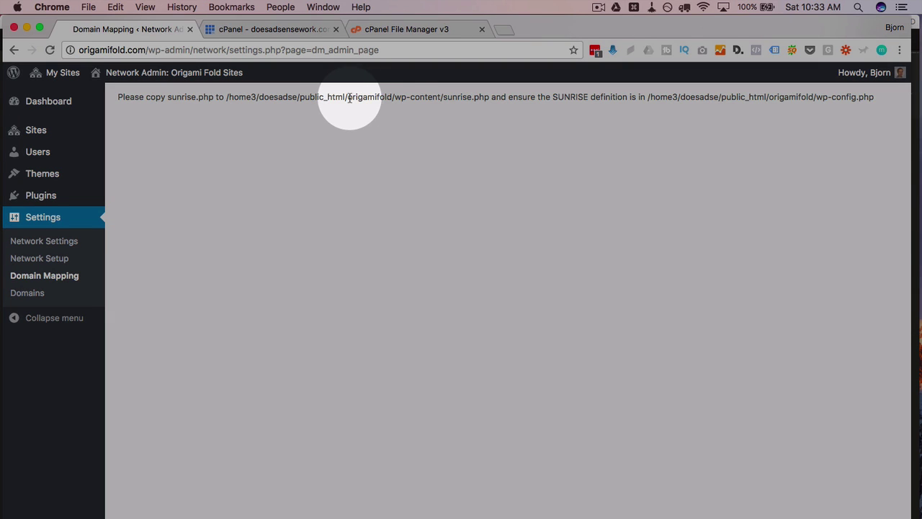
pyautogui.moveTo(349, 97); pyautogui.dragTo(444, 100)
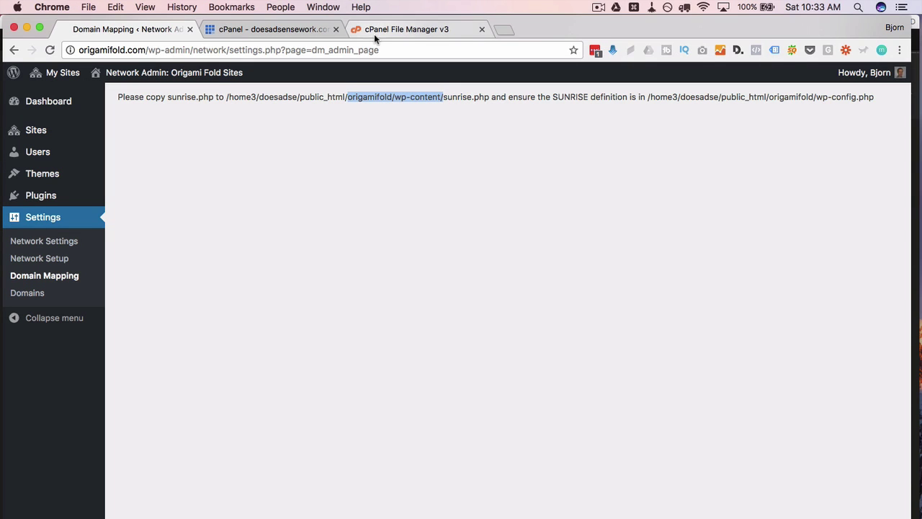
pyautogui.click(374, 34)
pyautogui.click(559, 402)
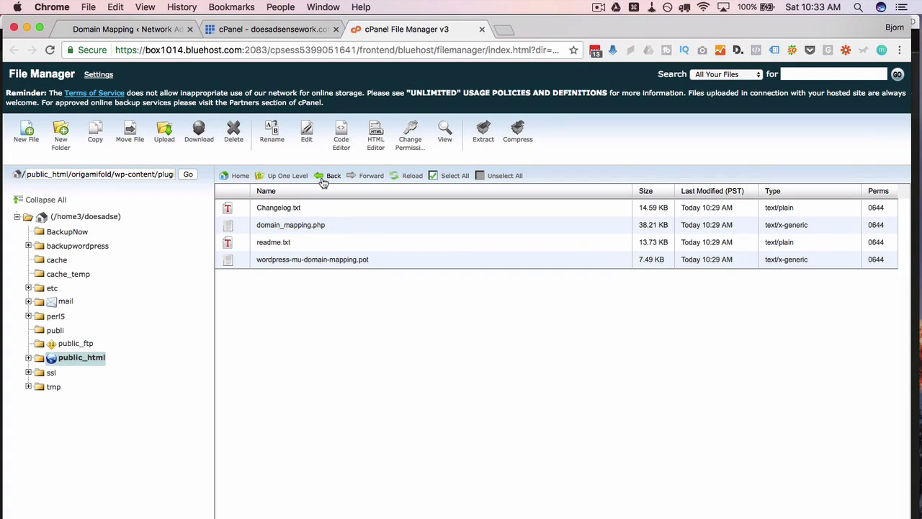
# - Return to the origamifold/wp-content folder and check that sunrise.php is in it
pyautogui.click(323, 180)
pyautogui.click(324, 181)
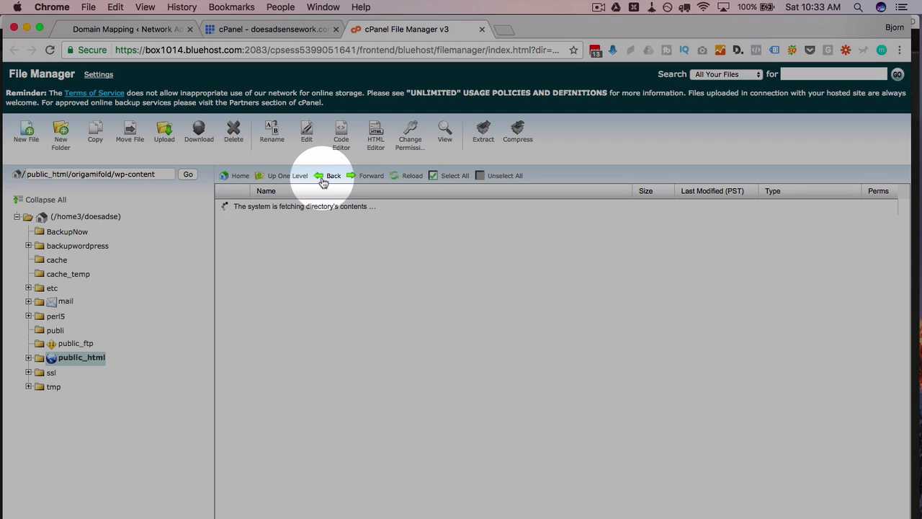
pyautogui.click(317, 280)
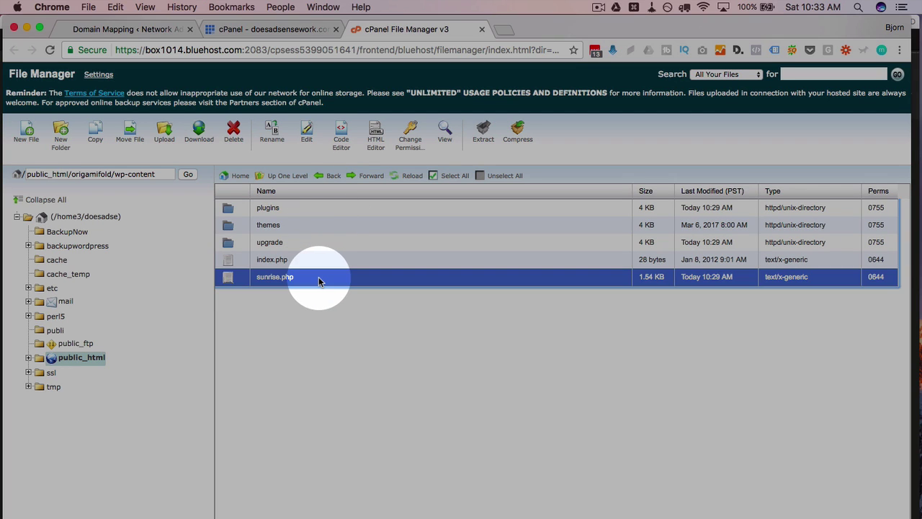
pyautogui.moveTo(148, 175); pyautogui.dragTo(27, 174)
pyautogui.click(335, 278)
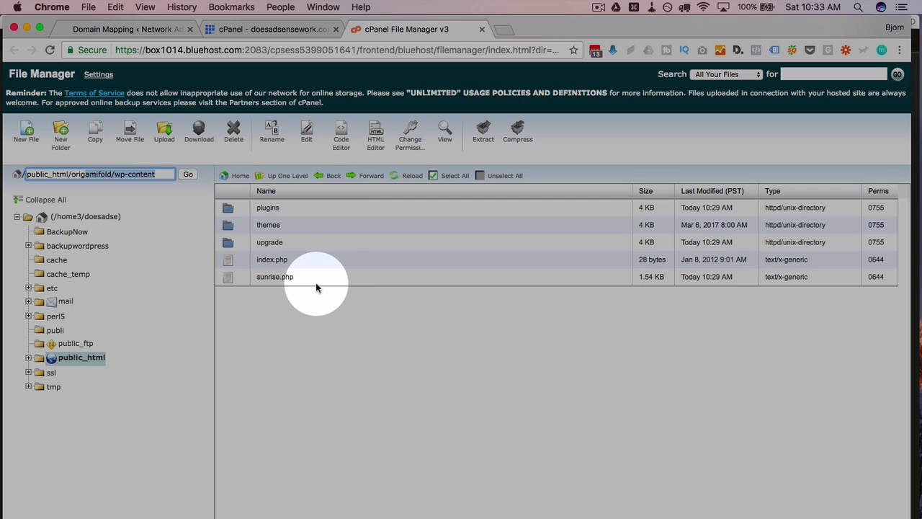
pyautogui.click(317, 284)
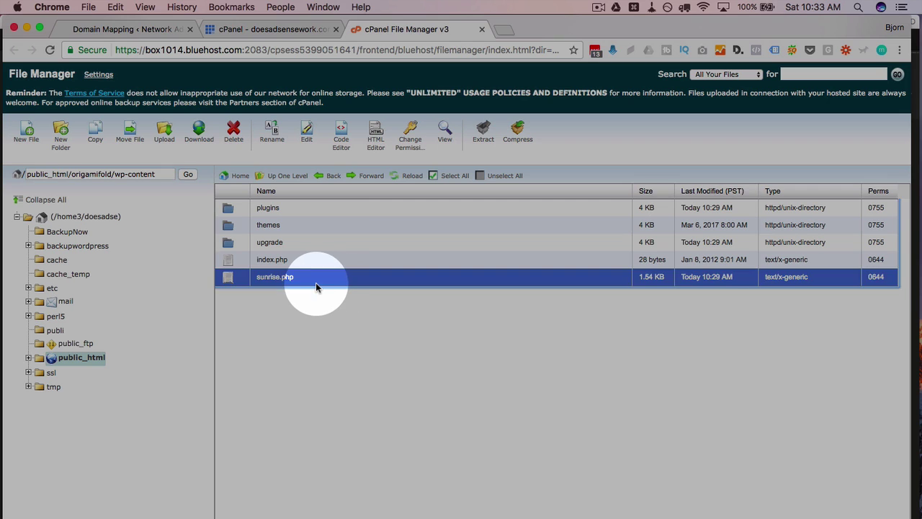
# - Read on the Domain Mapping settings page which file has to contain the SUNRISE definition
pyautogui.click(245, 29)
pyautogui.click(160, 29)
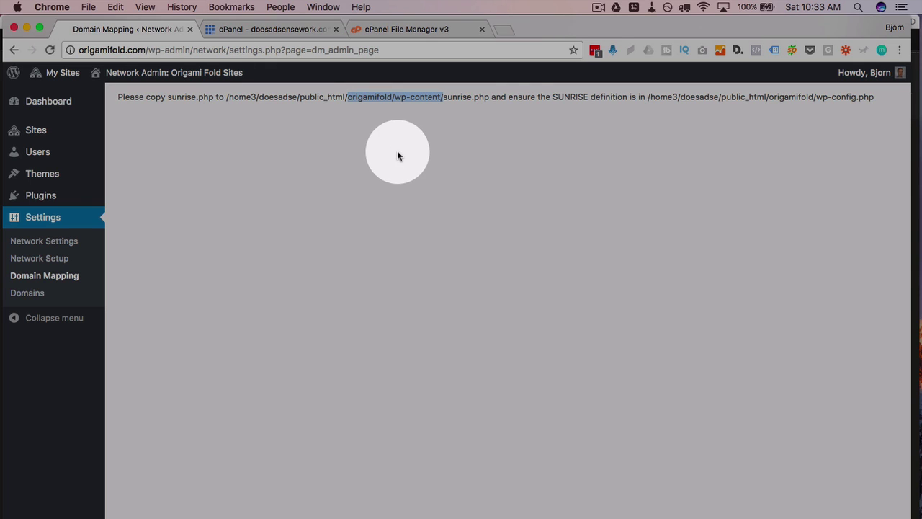
pyautogui.moveTo(552, 98); pyautogui.dragTo(886, 100)
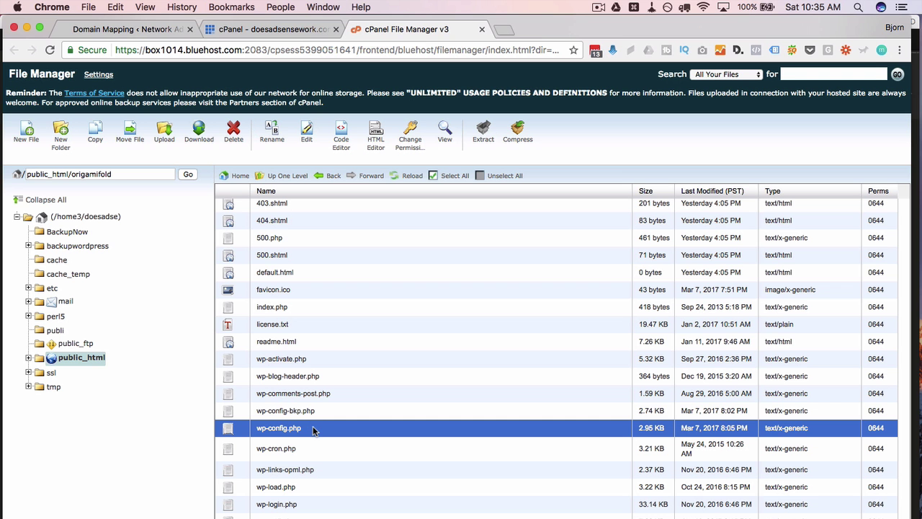
# - Open wp-config.php in the code editor and add define( 'SUNRISE', 'on' ); above the comment preceding the wp-settings.php require_once line
pyautogui.rightClick(314, 430)
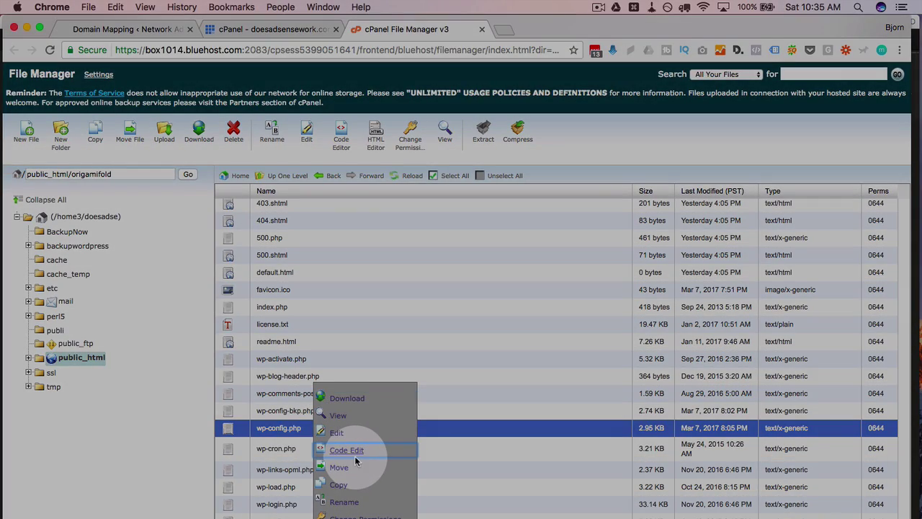
pyautogui.click(358, 451)
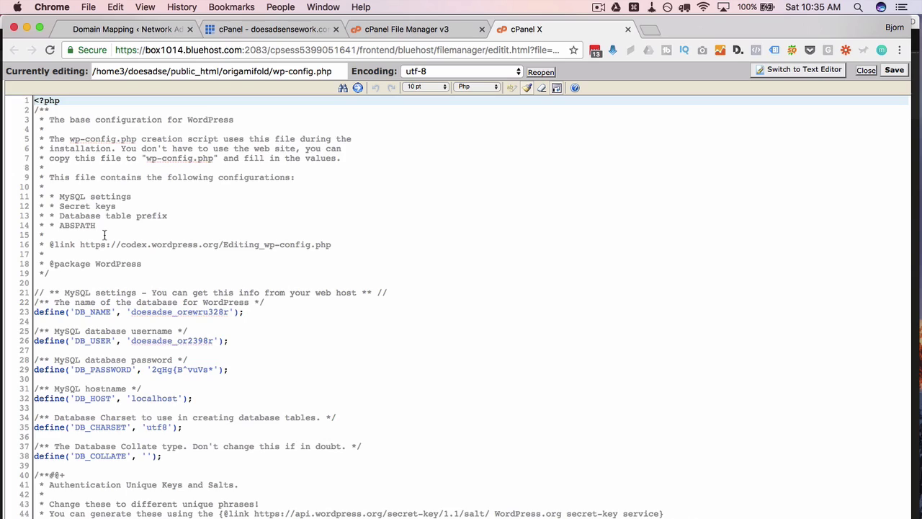
pyautogui.scroll(-3, 105, 234)
pyautogui.scroll(-20, 105, 234)
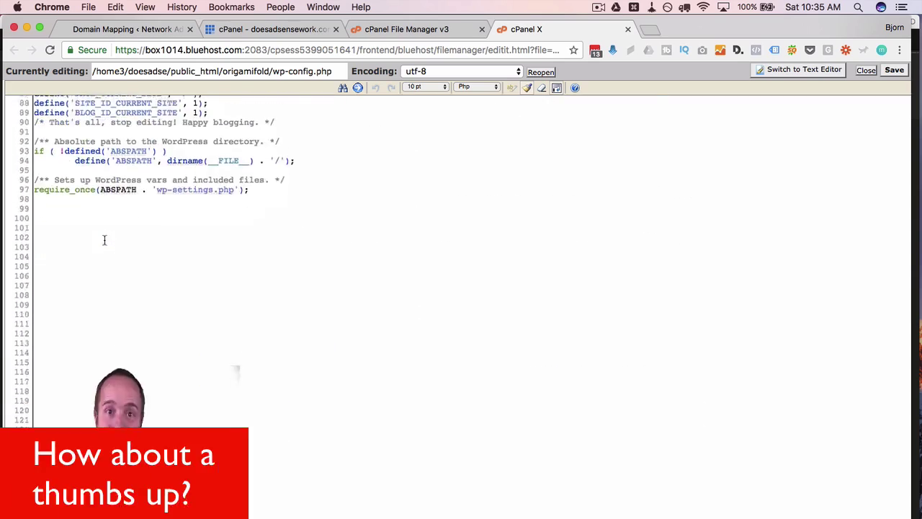
pyautogui.scroll(3, 105, 240)
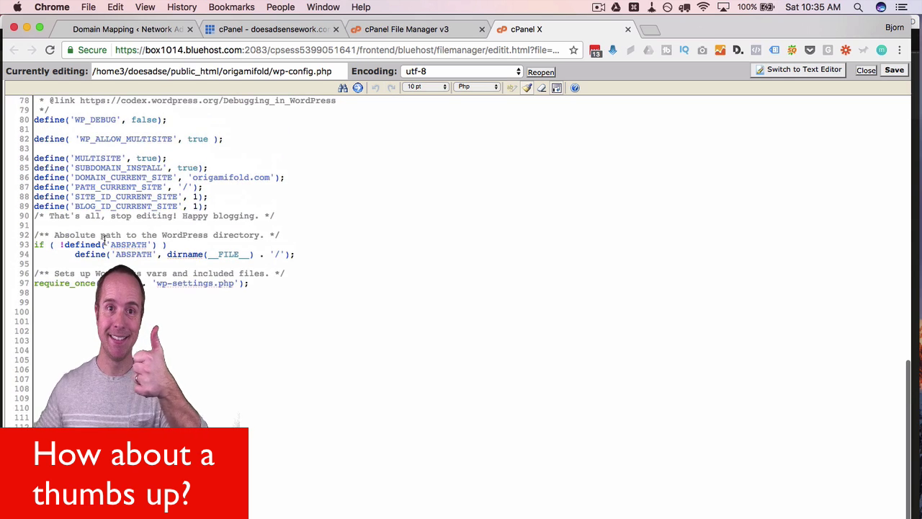
pyautogui.click(306, 274)
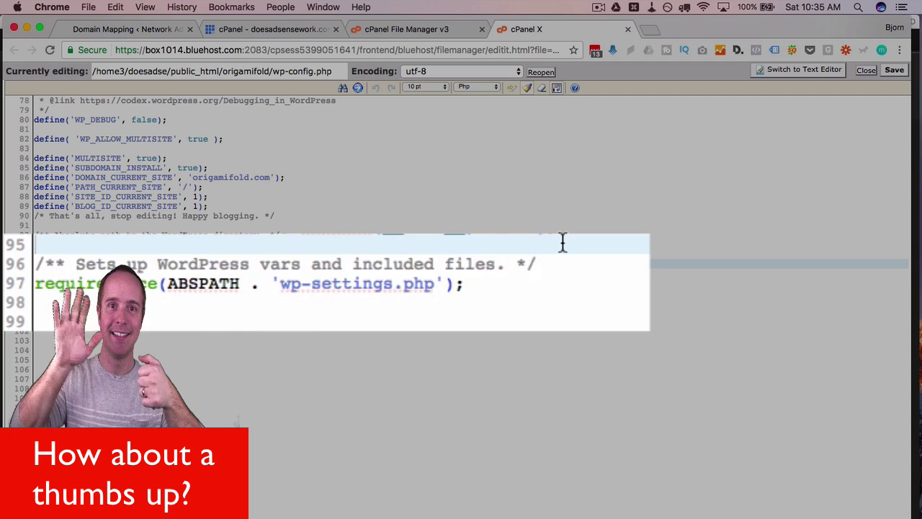
pyautogui.press('Return')
pyautogui.write("define( 'SUNRISE', 'on' );")
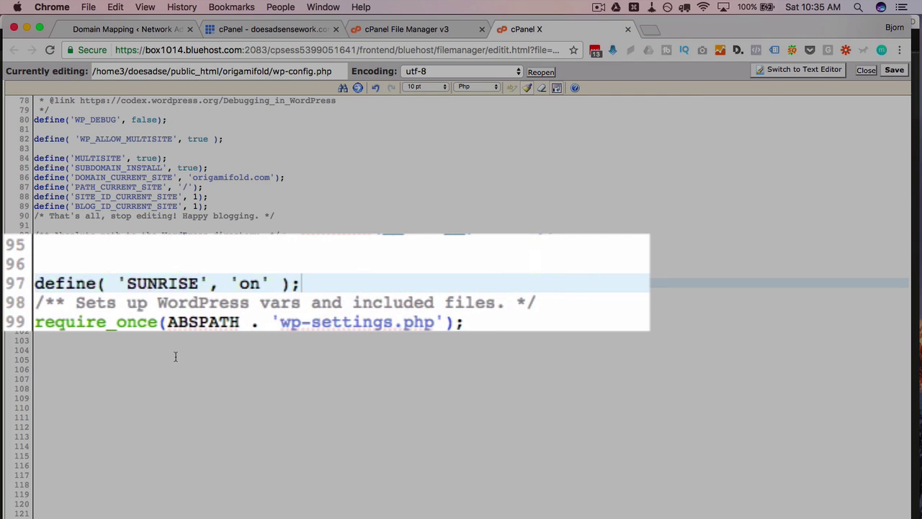
# - Copy the "Sets up WordPress vars and included files." comment above the SUNRISE definition and insert a blank line below the definition
pyautogui.moveTo(43, 303); pyautogui.dragTo(387, 292)
pyautogui.moveTo(554, 299); pyautogui.dragTo(36, 303)
pyautogui.hotkey('ctrl', 'c')
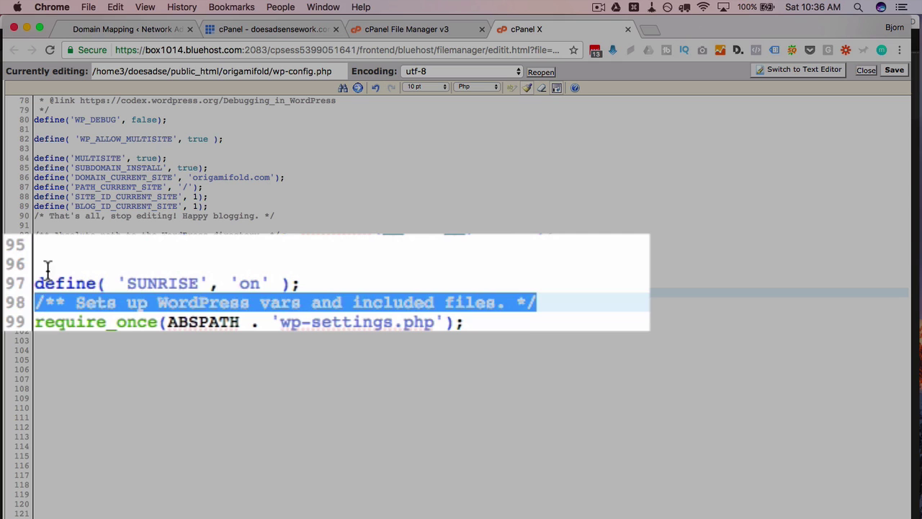
pyautogui.click(52, 264)
pyautogui.hotkey('ctrl', 'v')
pyautogui.click(316, 286)
pyautogui.press('Return')
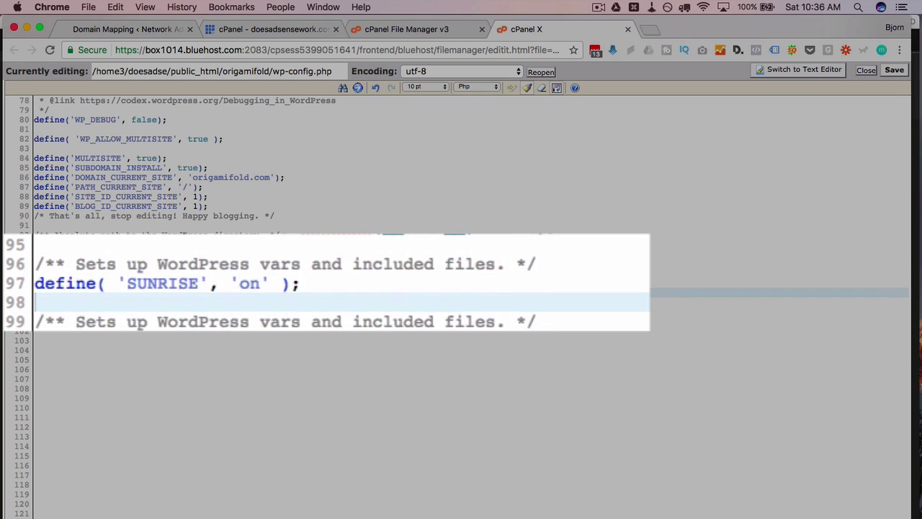
# - Reword the comment above the SUNRISE definition as "For WP Multisite Domain Mapping"
pyautogui.moveTo(74, 264); pyautogui.dragTo(508, 264)
pyautogui.write('For MU Multi')
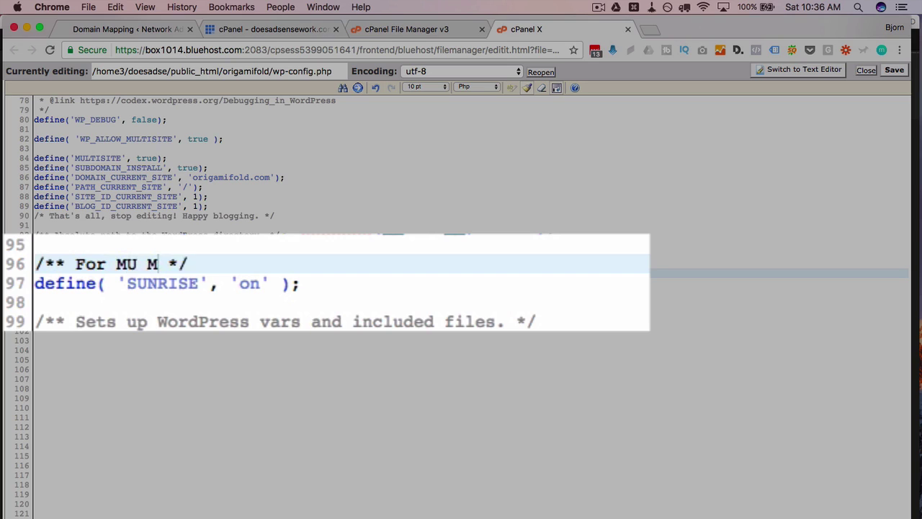
pyautogui.write('site Domain Mapp')
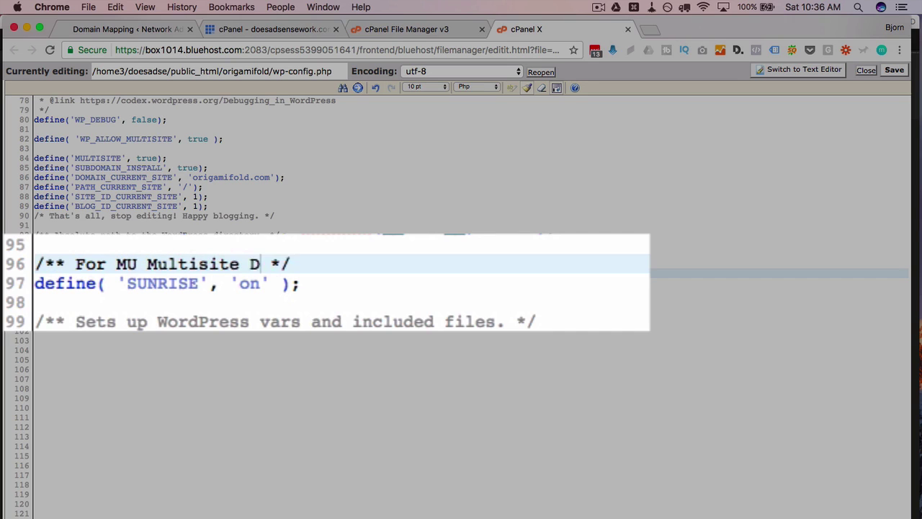
pyautogui.write('ing')
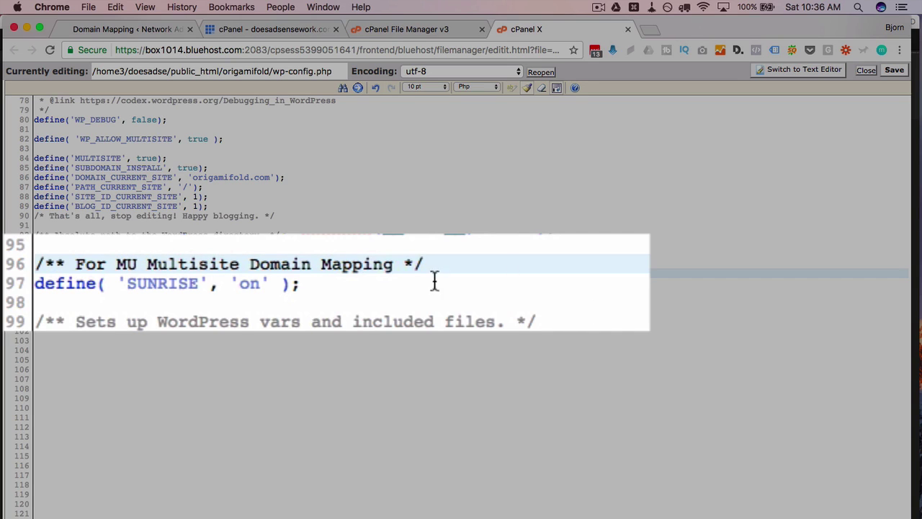
pyautogui.doubleClick(127, 264)
pyautogui.write('WP')
pyautogui.click(422, 285)
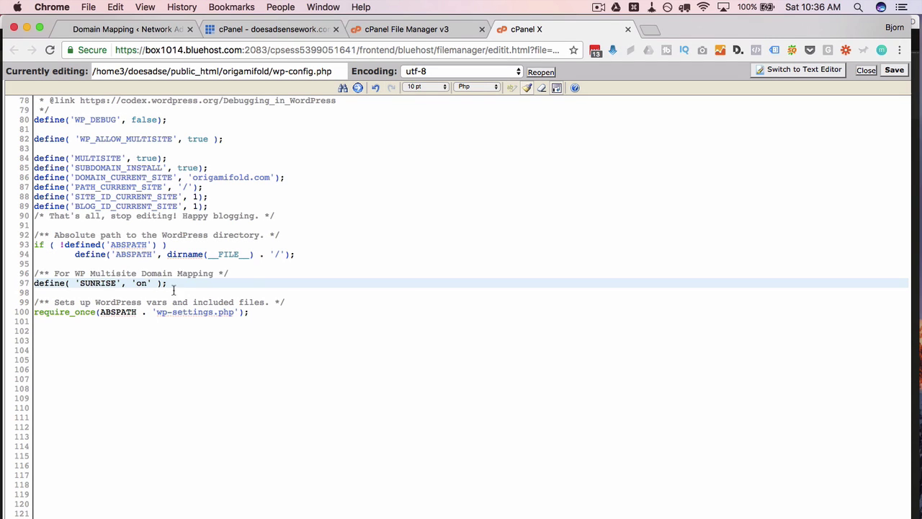
pyautogui.click(174, 290)
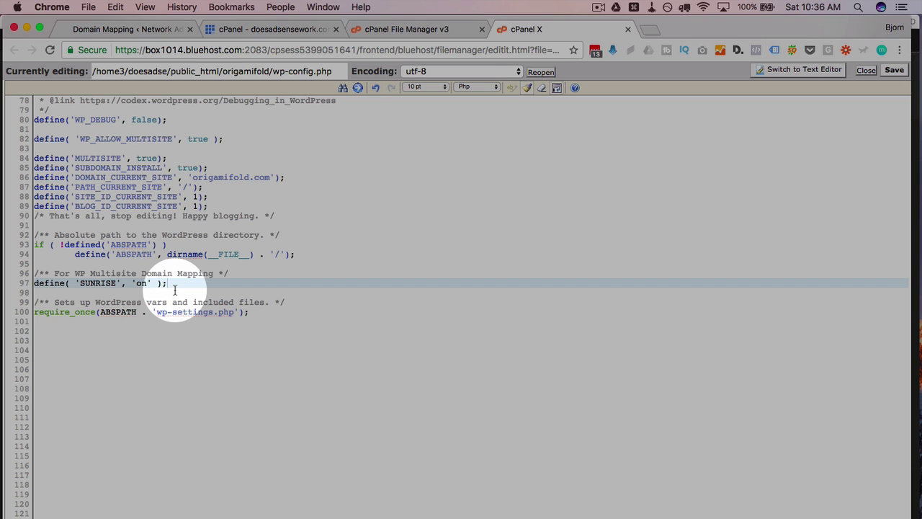
# - Open the WordPress MU Domain Mapping plugin's details and read the installation instructions about the SUNRISE definition in wp-config.php
pyautogui.click(158, 27)
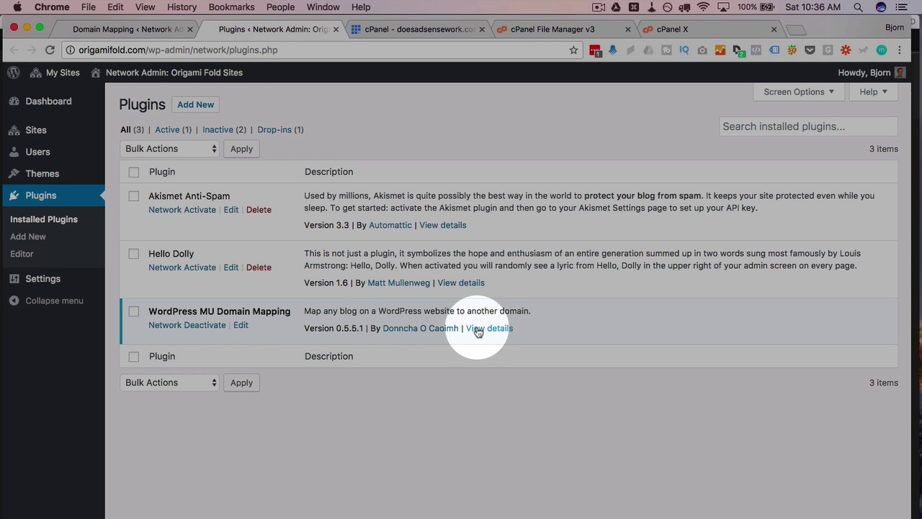
pyautogui.click(492, 330)
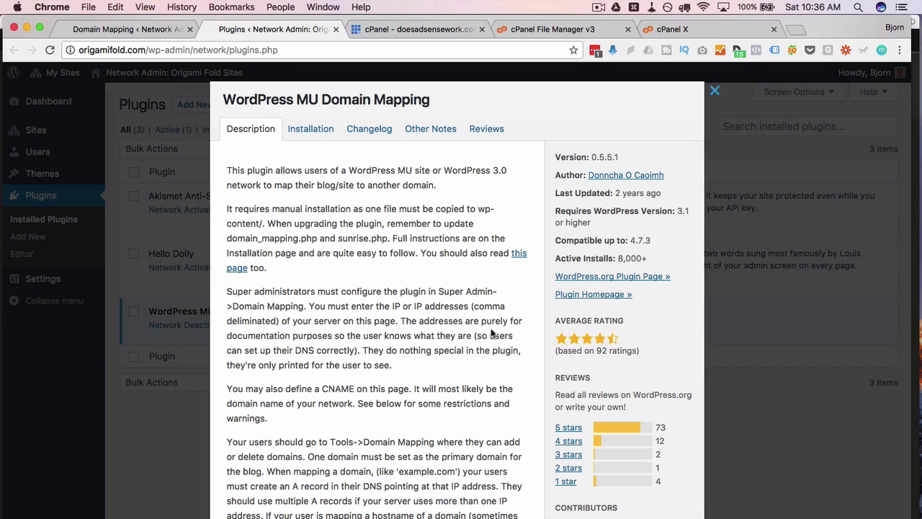
pyautogui.click(319, 134)
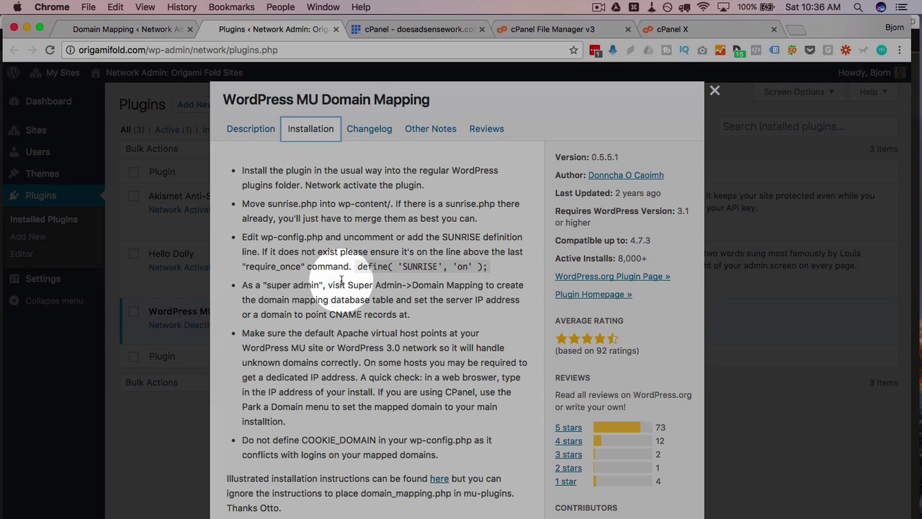
pyautogui.moveTo(496, 268); pyautogui.dragTo(242, 237)
pyautogui.click(366, 266)
pyautogui.moveTo(393, 266); pyautogui.dragTo(240, 240)
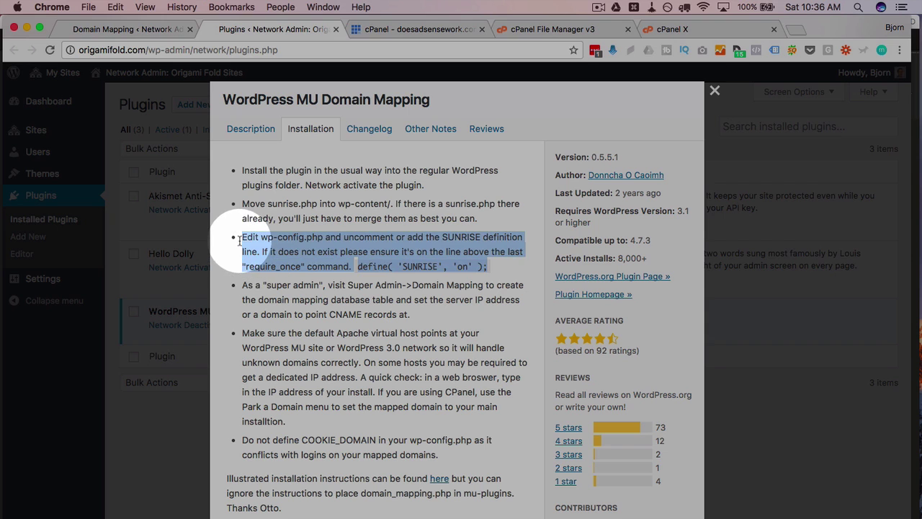
pyautogui.click(339, 259)
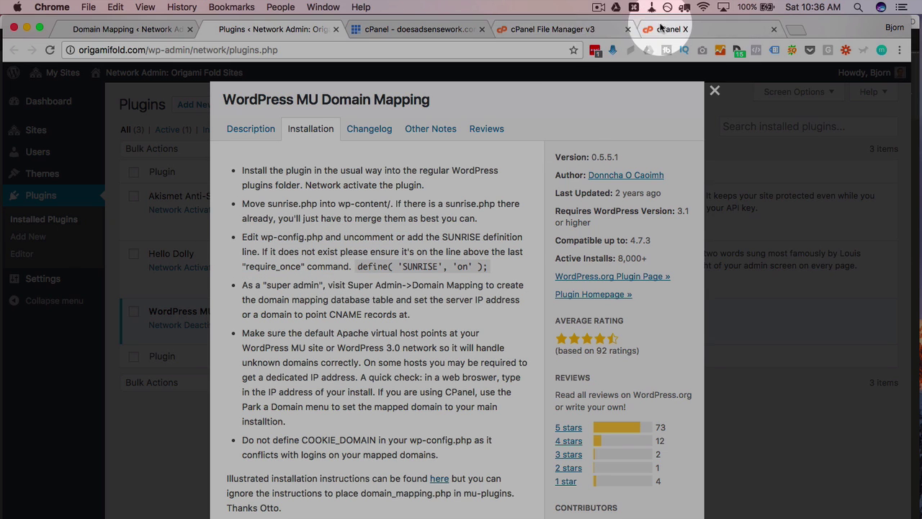
# - Save wp-config.php and close the browser tab with the network's plugins page
pyautogui.click(660, 27)
pyautogui.click(894, 70)
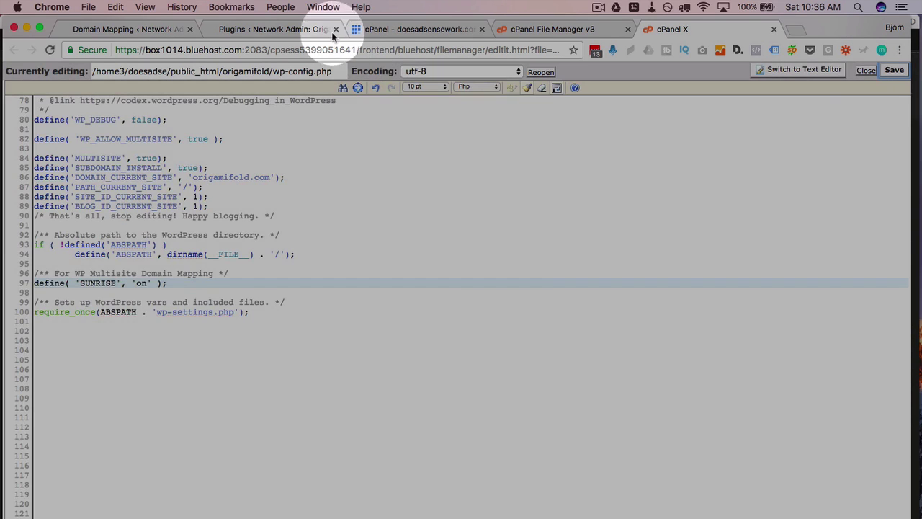
pyautogui.click(307, 29)
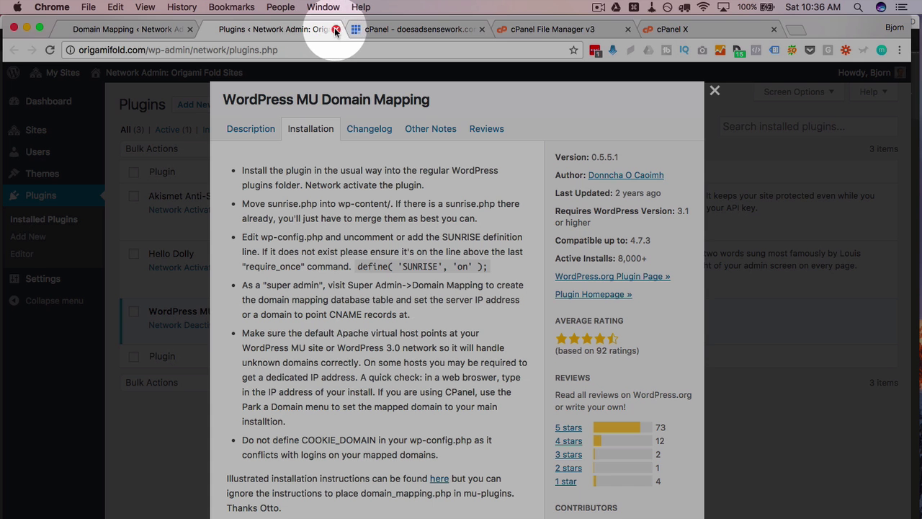
pyautogui.click(336, 29)
# - Reload the network's Domain Mapping settings page and check the database table message
pyautogui.click(140, 29)
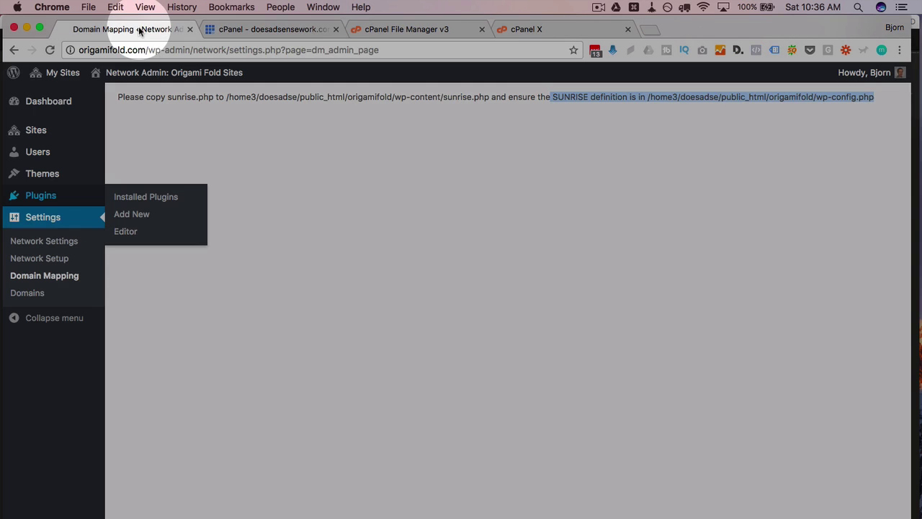
pyautogui.click(123, 152)
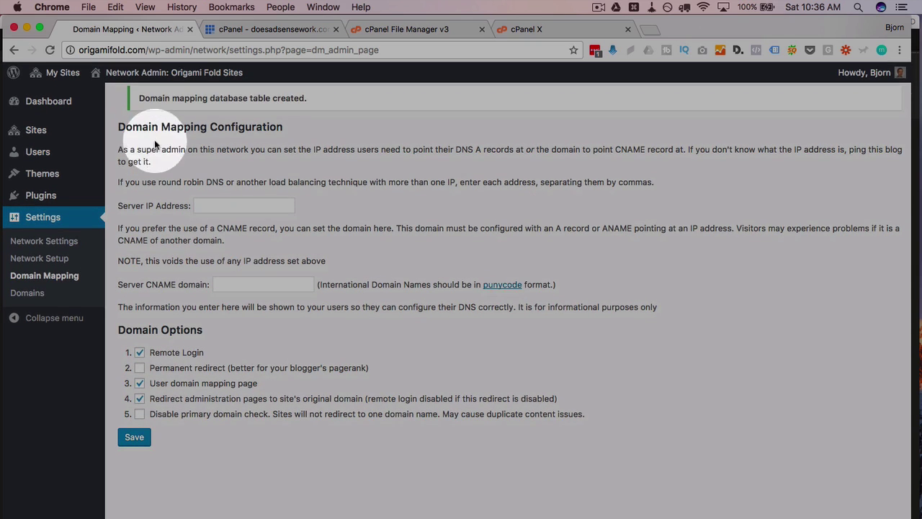
pyautogui.moveTo(139, 98); pyautogui.dragTo(330, 95)
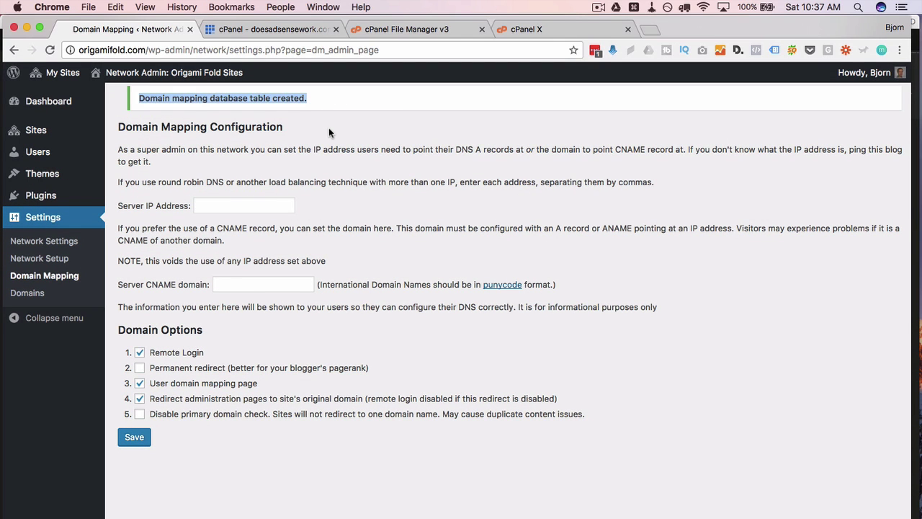
pyautogui.click(305, 294)
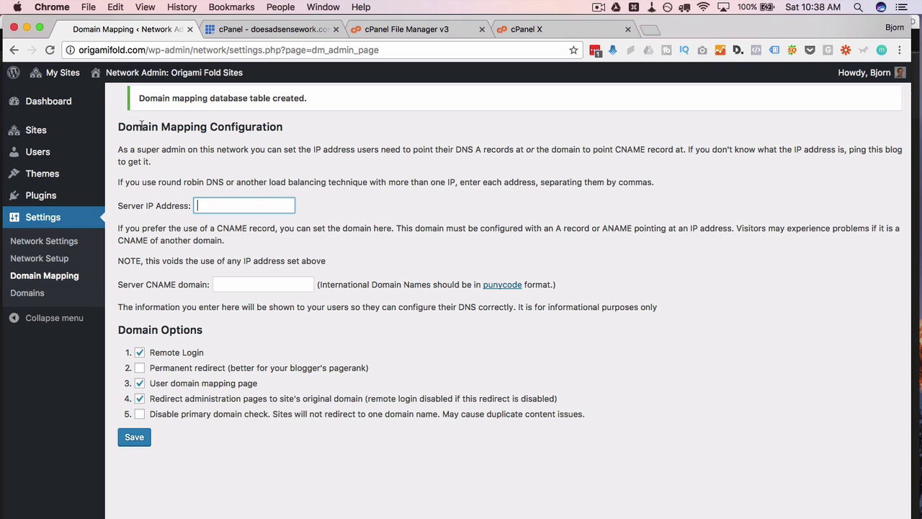
pyautogui.moveTo(69, 78)
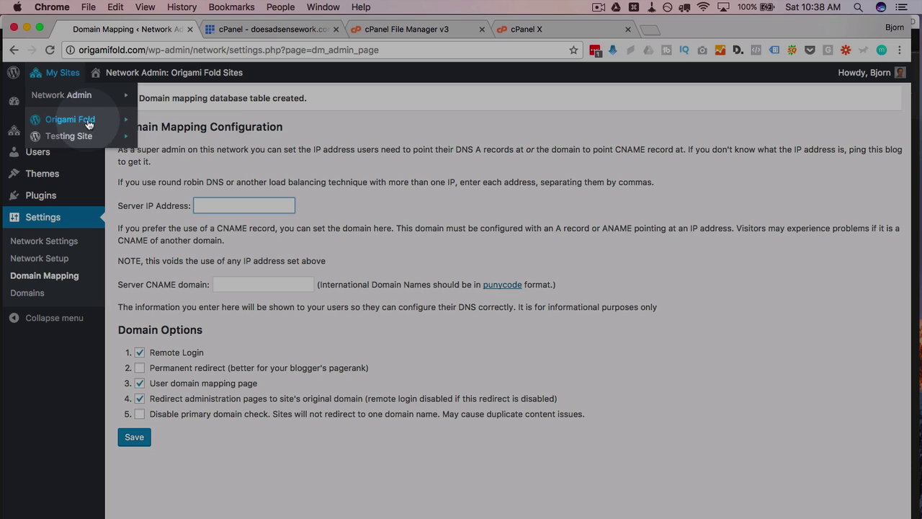
pyautogui.moveTo(88, 135)
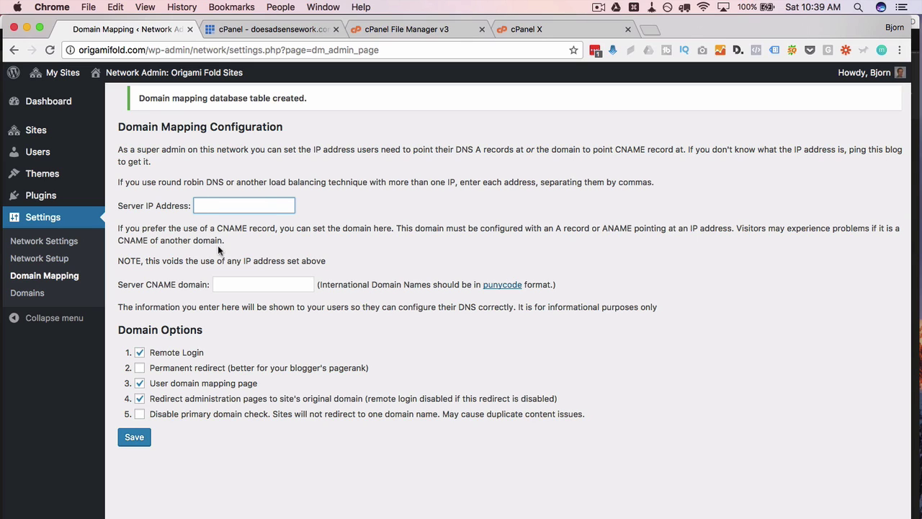
pyautogui.click(225, 283)
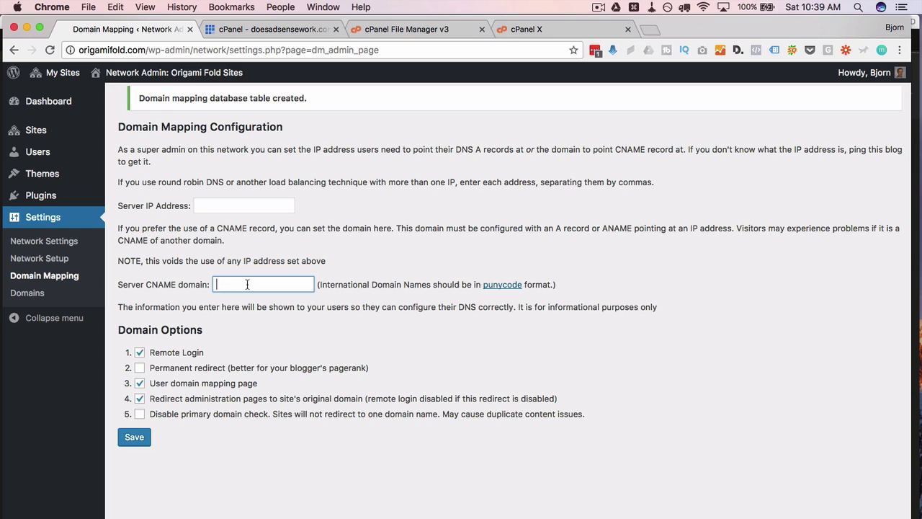
pyautogui.click(258, 207)
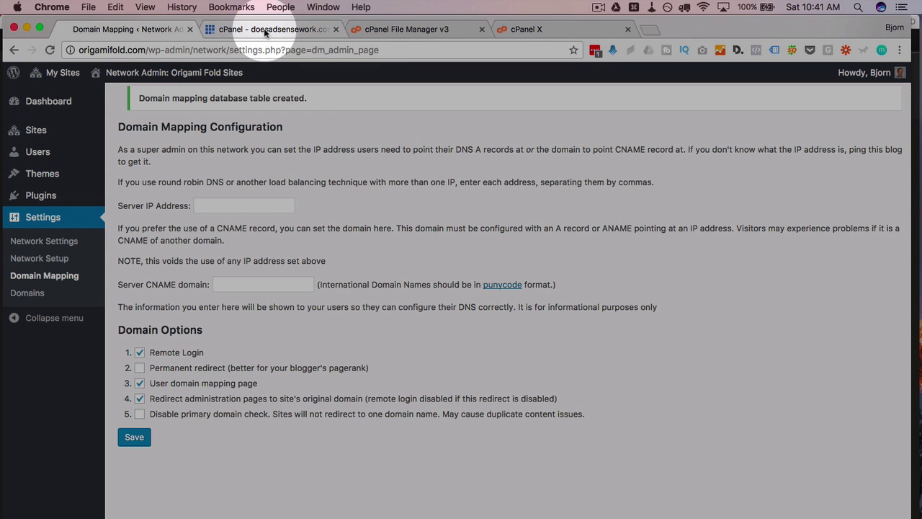
# - Switch to the Bluehost cPanel page, close the file manager settings dialog and copy the account's dedicated IP address
pyautogui.click(264, 28)
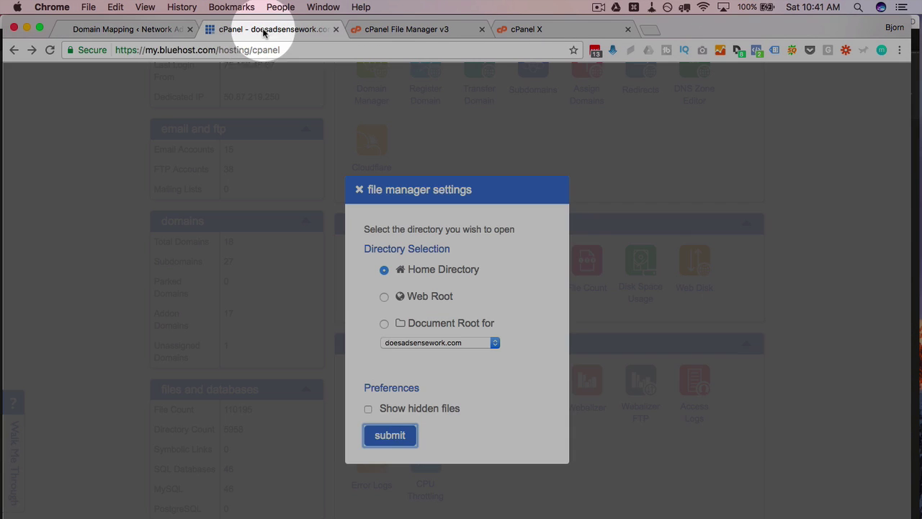
pyautogui.click(360, 190)
pyautogui.scroll(3, 137, 238)
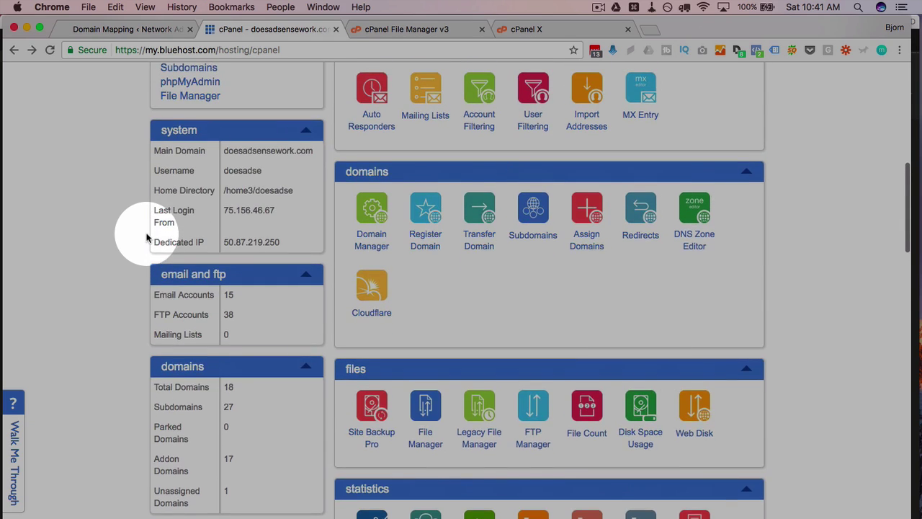
pyautogui.scroll(2, 146, 238)
pyautogui.moveTo(297, 317); pyautogui.dragTo(224, 320)
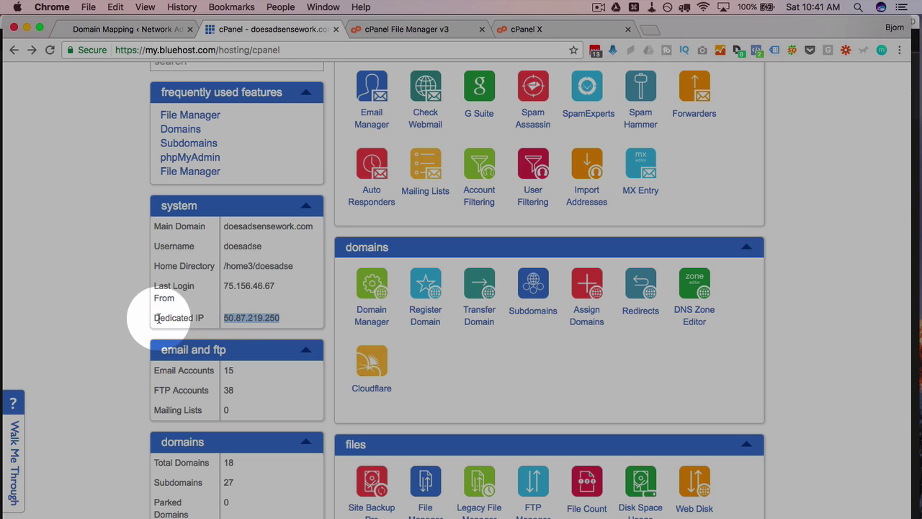
pyautogui.rightClick(243, 322)
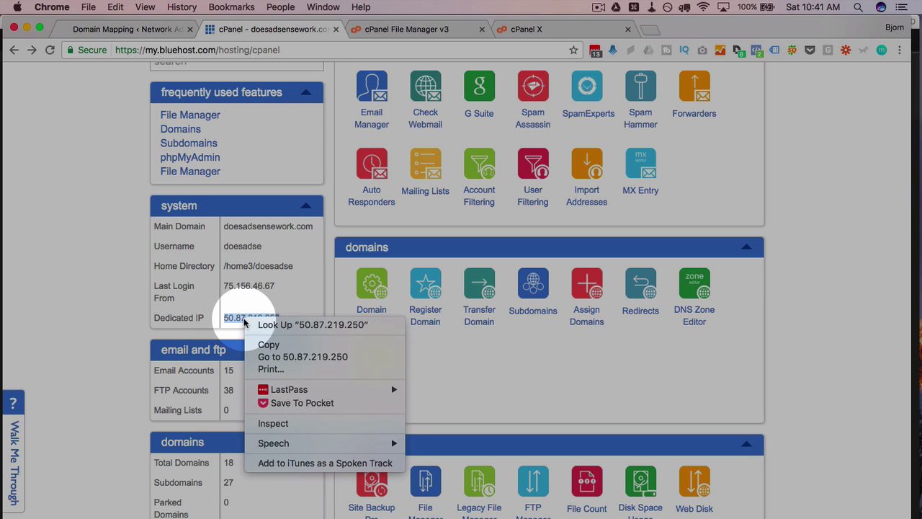
pyautogui.click(268, 345)
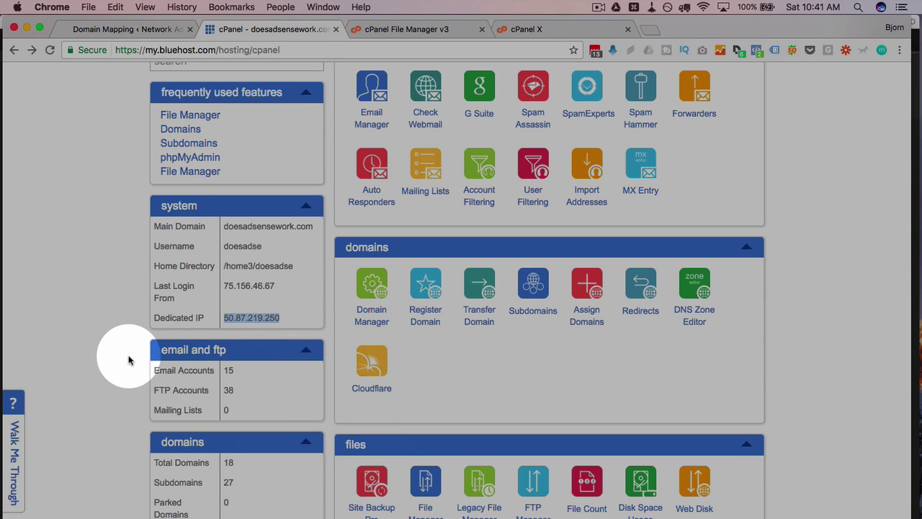
pyautogui.click(129, 360)
pyautogui.scroll(2, 129, 361)
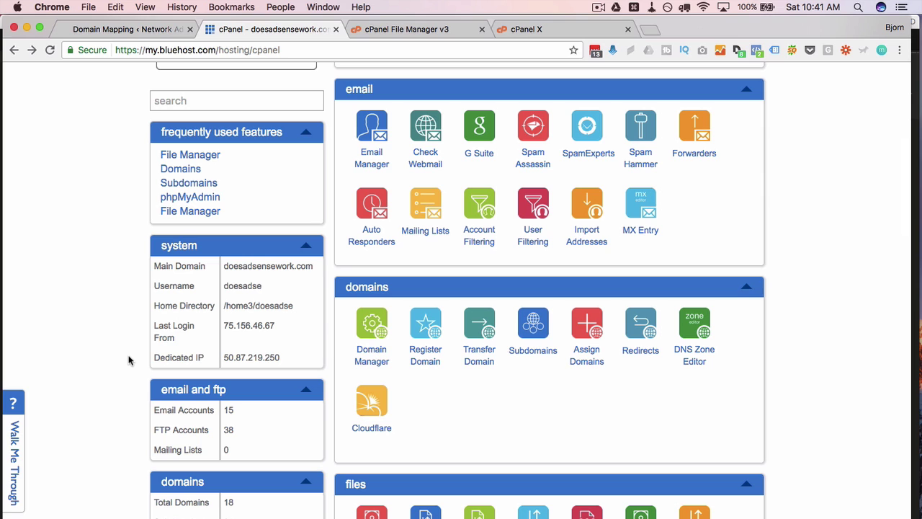
pyautogui.scroll(-5, 129, 361)
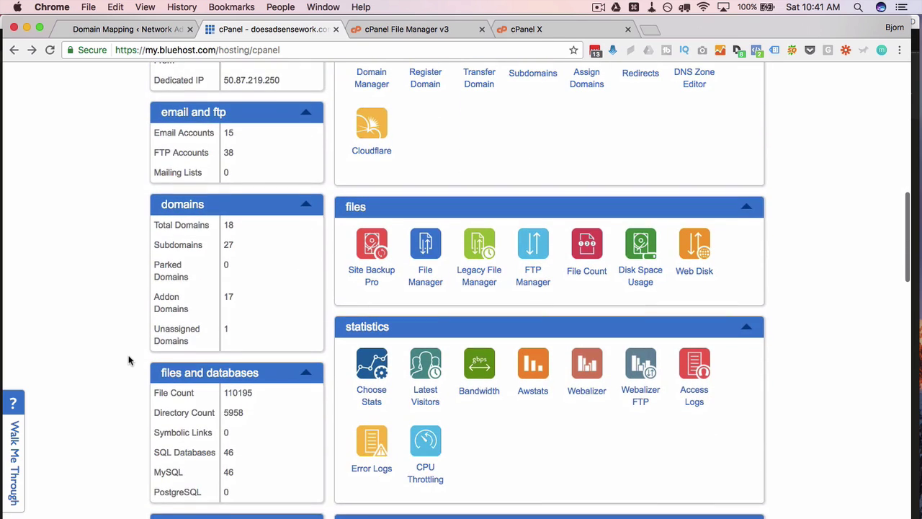
pyautogui.scroll(-1, 129, 361)
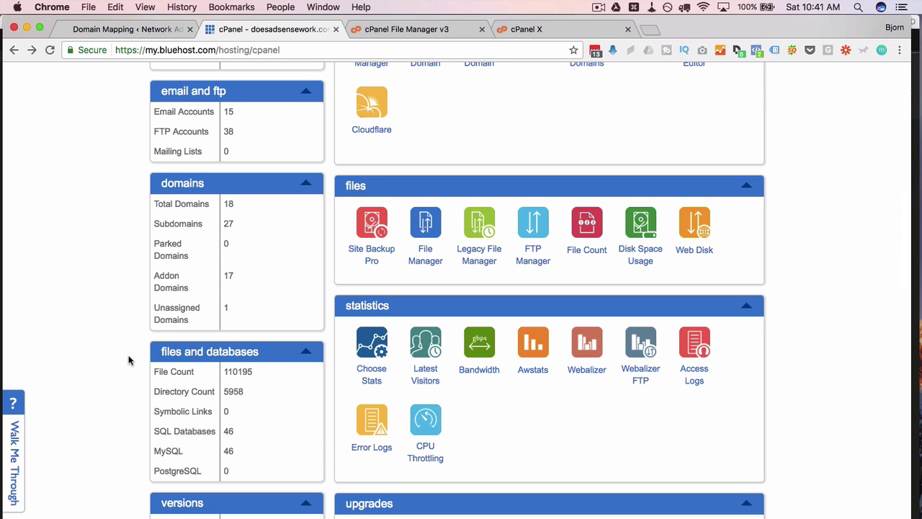
pyautogui.scroll(5, 129, 361)
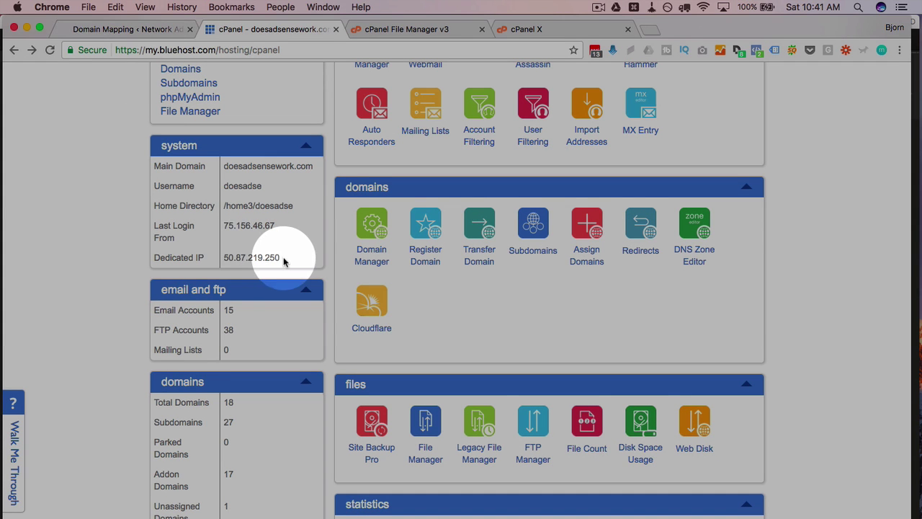
# - Set the network's Server IP Address to cPanel's dedicated IP 50.87.219.250, disable Remote Login, enable Permanent redirect and save the Domain Mapping configuration
pyautogui.moveTo(284, 258); pyautogui.dragTo(223, 257)
pyautogui.rightClick(229, 258)
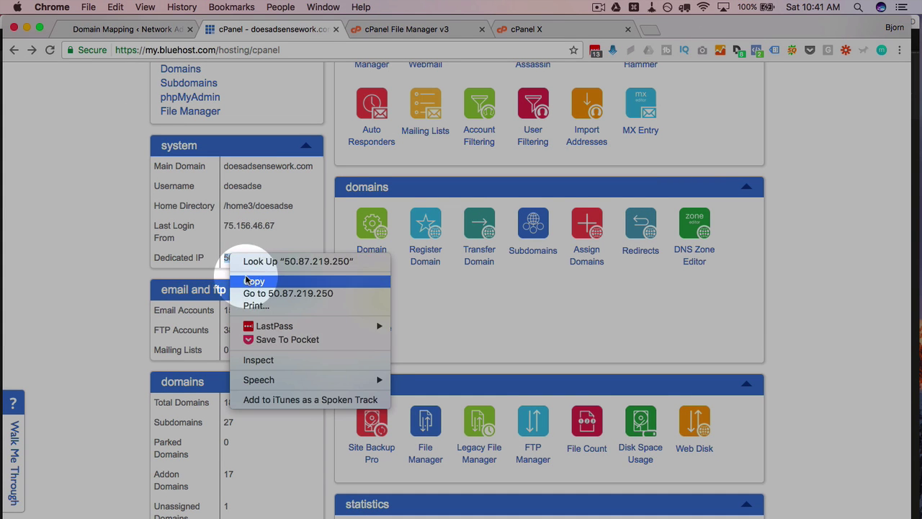
pyautogui.click(234, 281)
pyautogui.click(122, 29)
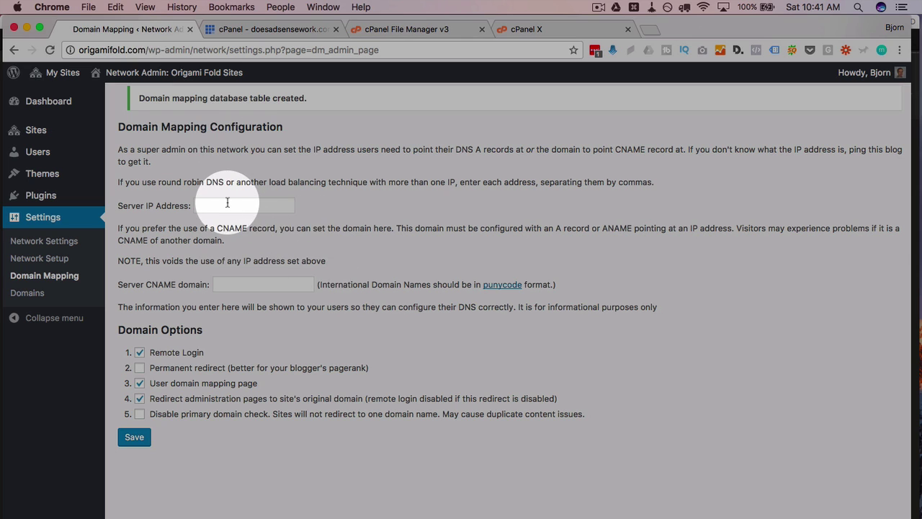
pyautogui.rightClick(229, 205)
pyautogui.click(247, 265)
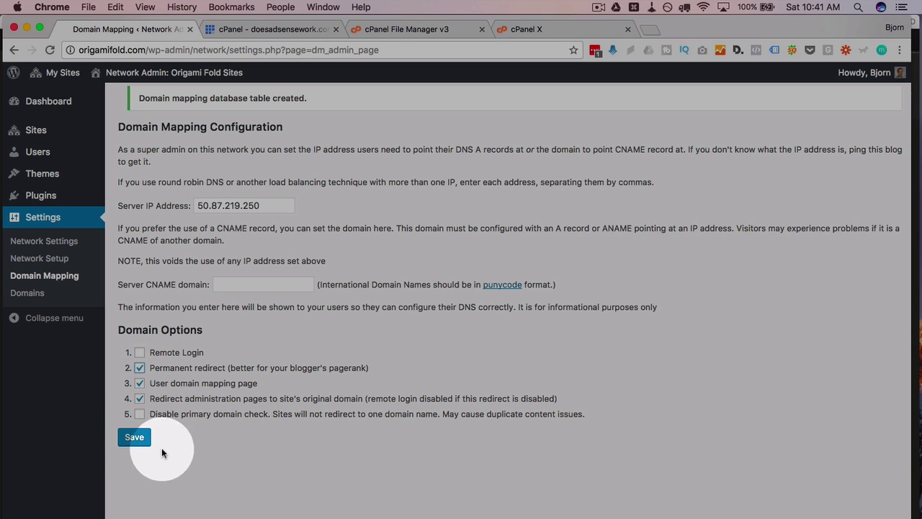
pyautogui.click(134, 437)
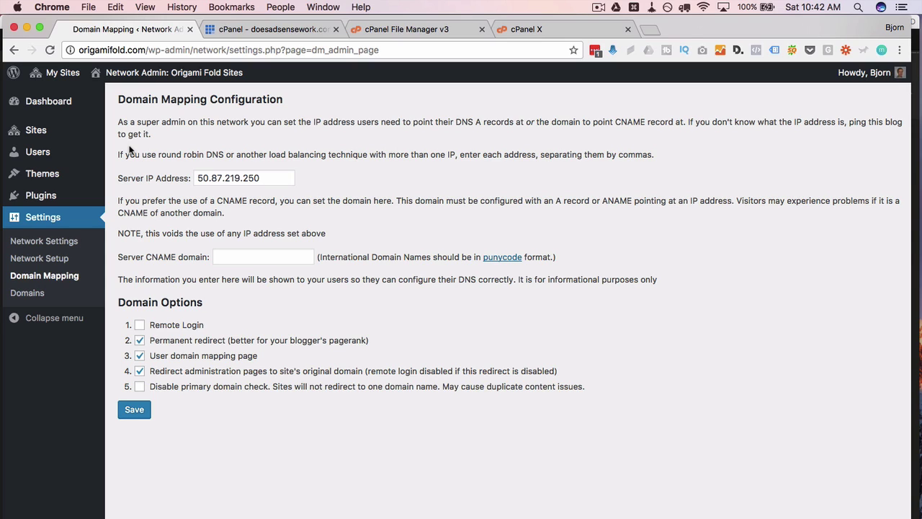
# - Open the Testing Site's dashboard and view its Plugins page
pyautogui.moveTo(68, 78)
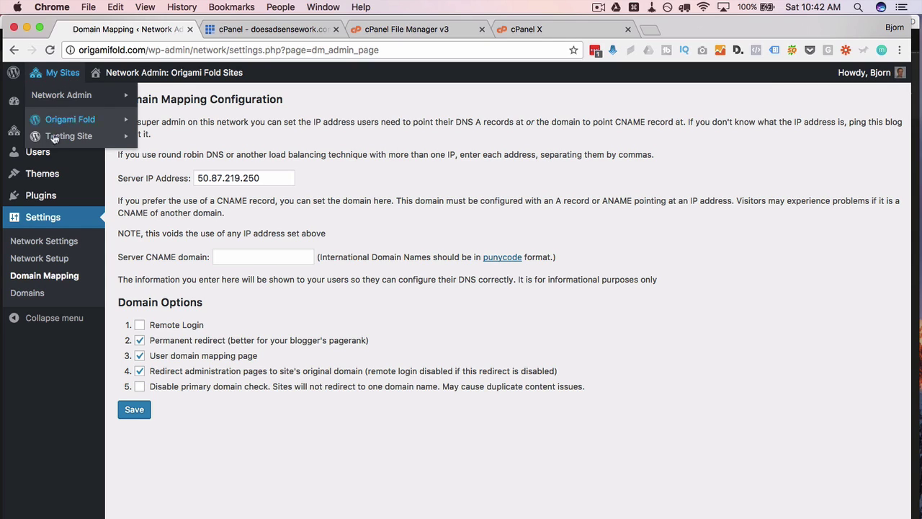
pyautogui.moveTo(70, 138)
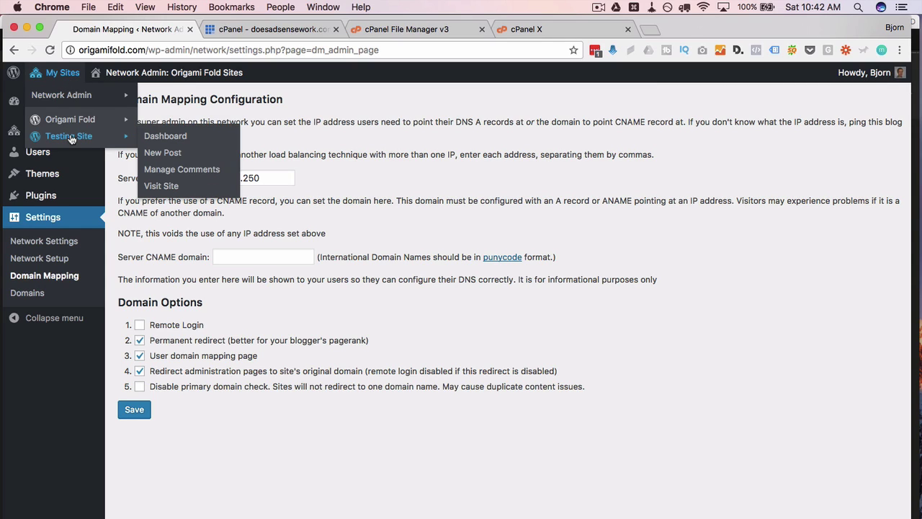
pyautogui.click(176, 141)
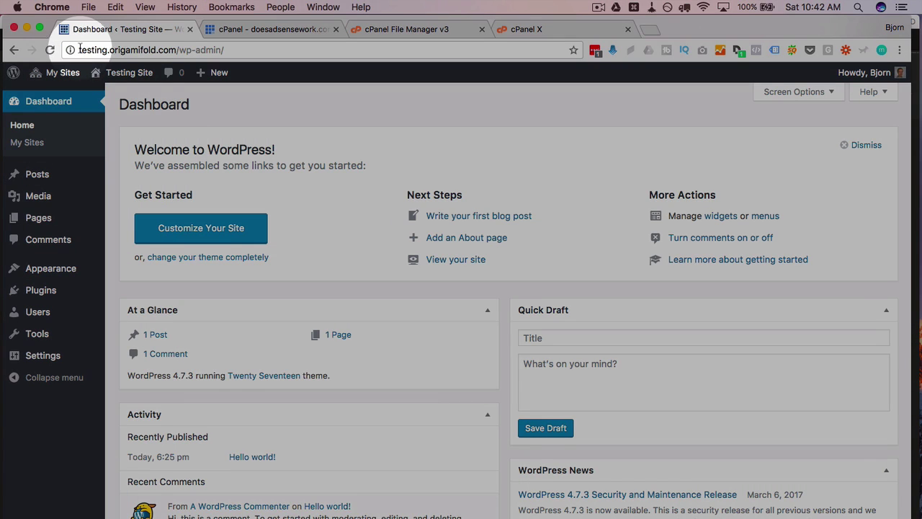
pyautogui.click(79, 49)
pyautogui.click(109, 113)
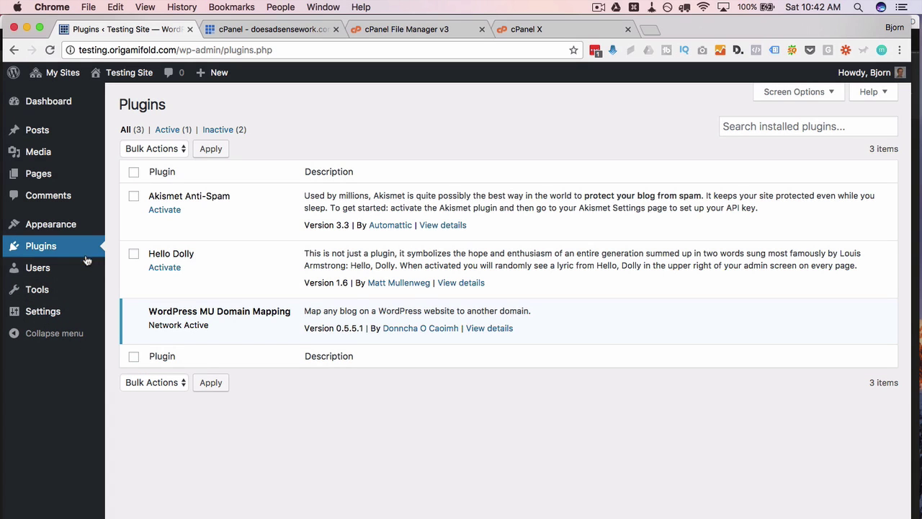
# - Open the Testing Site's Domain Mapping tool and place the cursor in the new domain field
pyautogui.moveTo(22, 292)
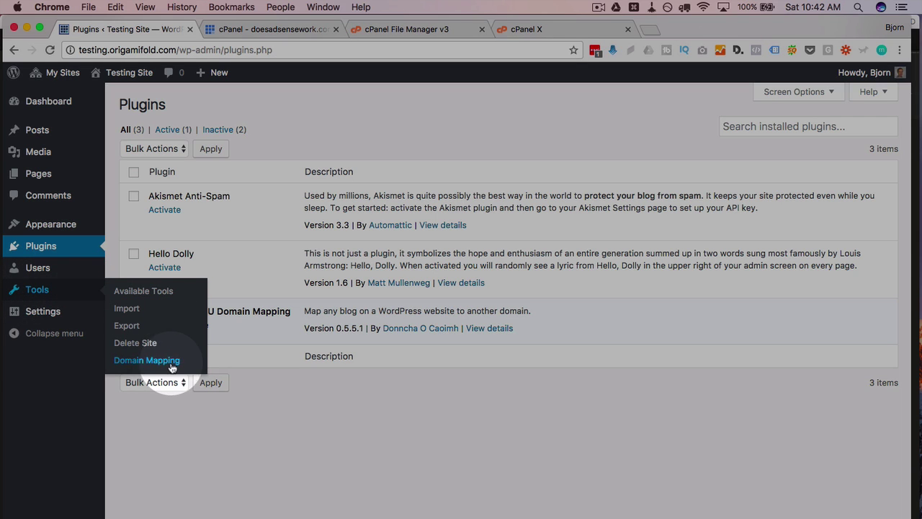
pyautogui.click(128, 364)
pyautogui.click(178, 161)
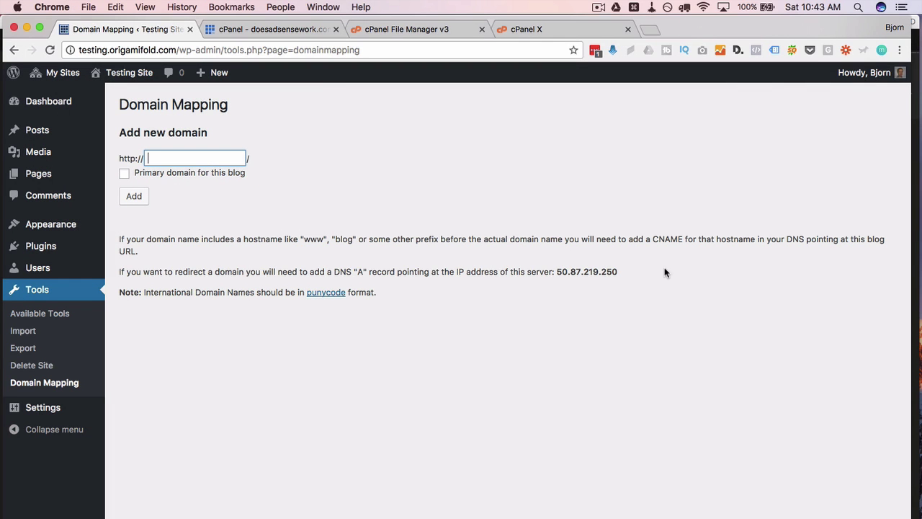
# - Compare the server IP address in the Testing Site's Domain Mapping instructions with the dedicated IP in cPanel
pyautogui.moveTo(618, 272); pyautogui.dragTo(557, 272)
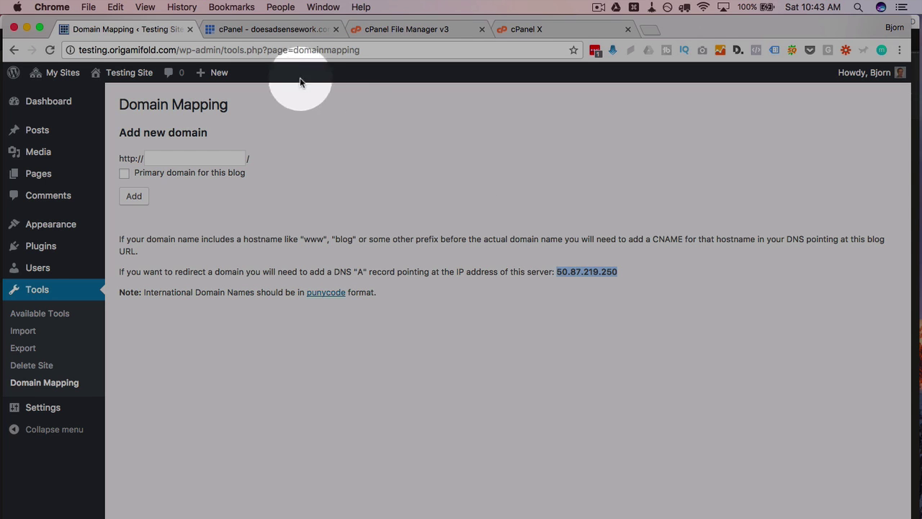
pyautogui.click(274, 30)
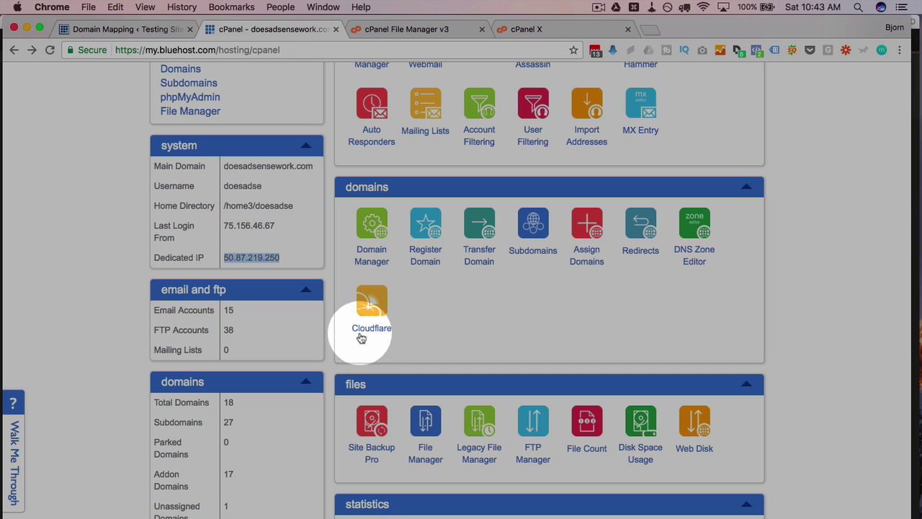
pyautogui.click(223, 258)
pyautogui.moveTo(224, 258); pyautogui.dragTo(298, 257)
pyautogui.click(160, 33)
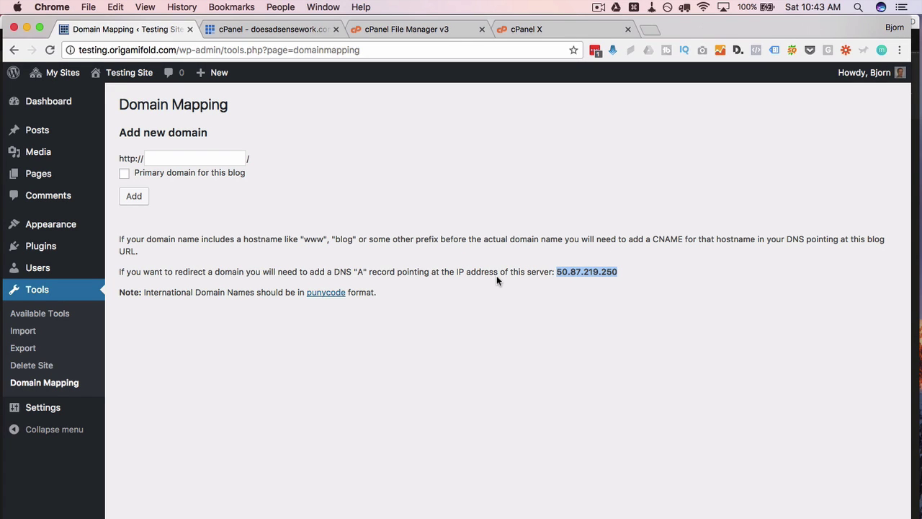
pyautogui.click(523, 276)
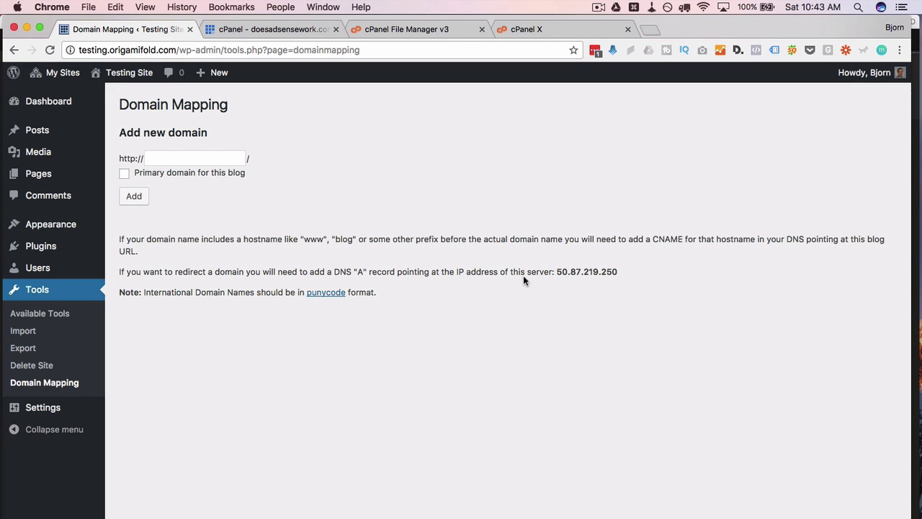
pyautogui.moveTo(628, 277); pyautogui.dragTo(557, 273)
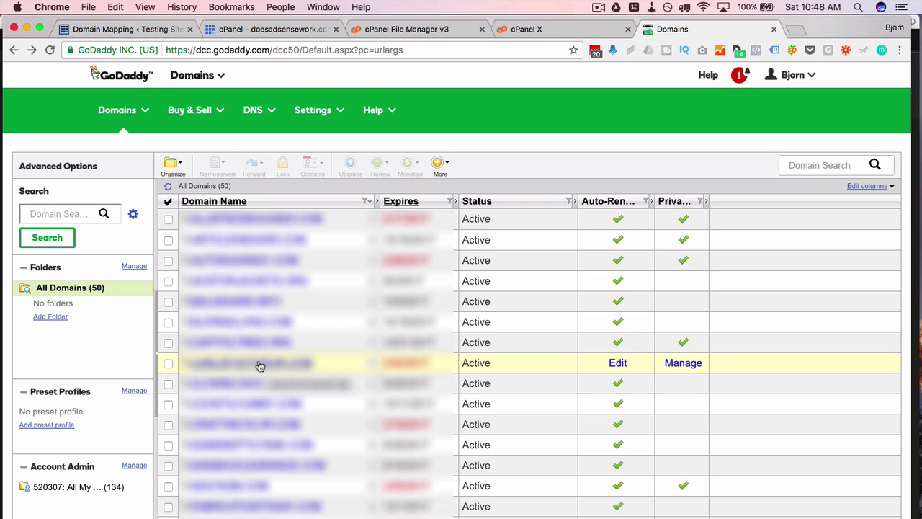
# - Open the GoDaddy domain details of CARLSFOOTWEAR.COM and display the A (Host) record in its DNS zone file
pyautogui.click(243, 367)
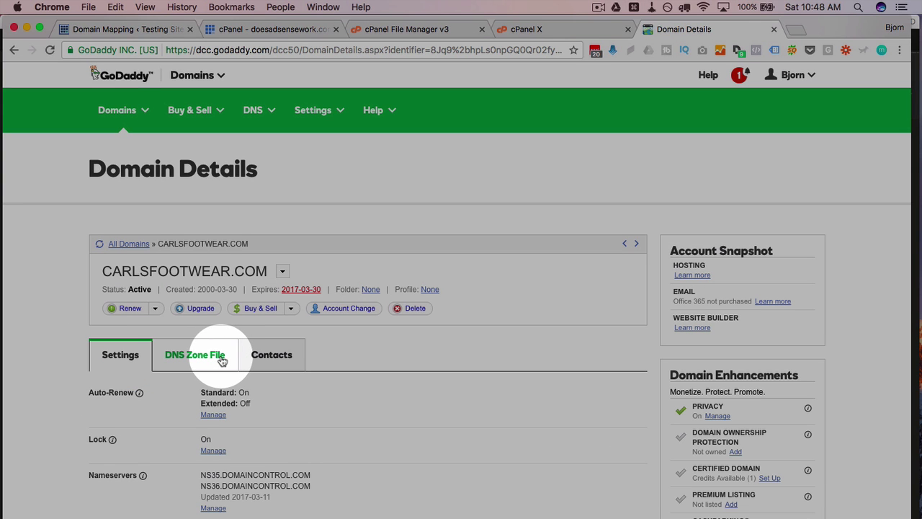
pyautogui.click(222, 361)
pyautogui.scroll(-5, 90, 344)
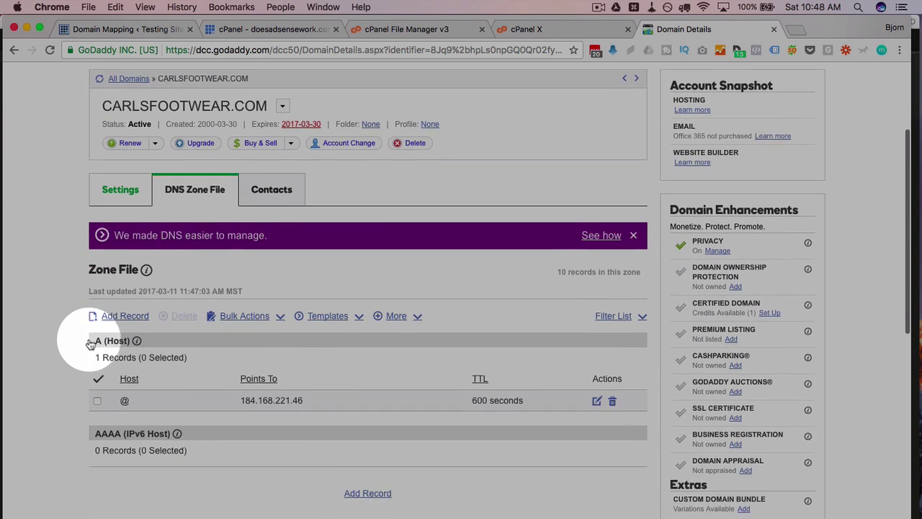
pyautogui.scroll(-1, 90, 344)
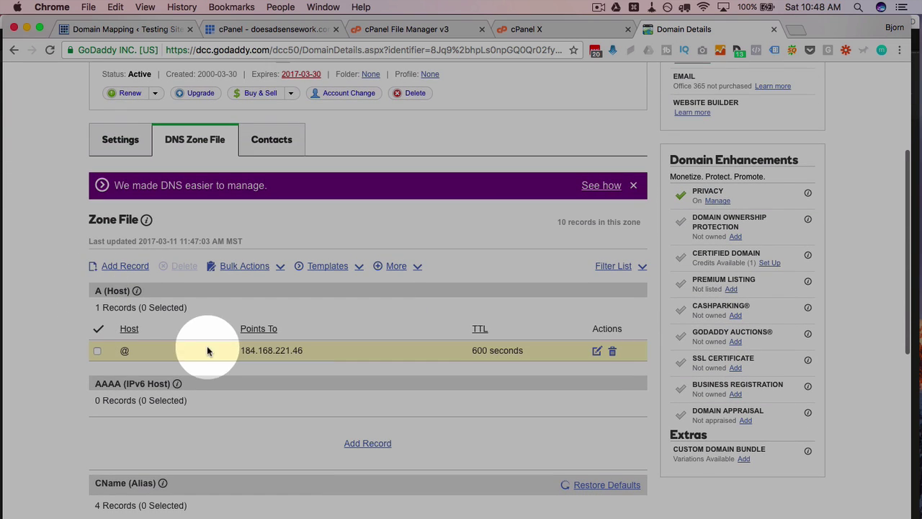
# - Copy the server IP 50.87.219.250 from the Testing Site's Domain Mapping page and return to GoDaddy's DNS zone file
pyautogui.click(142, 33)
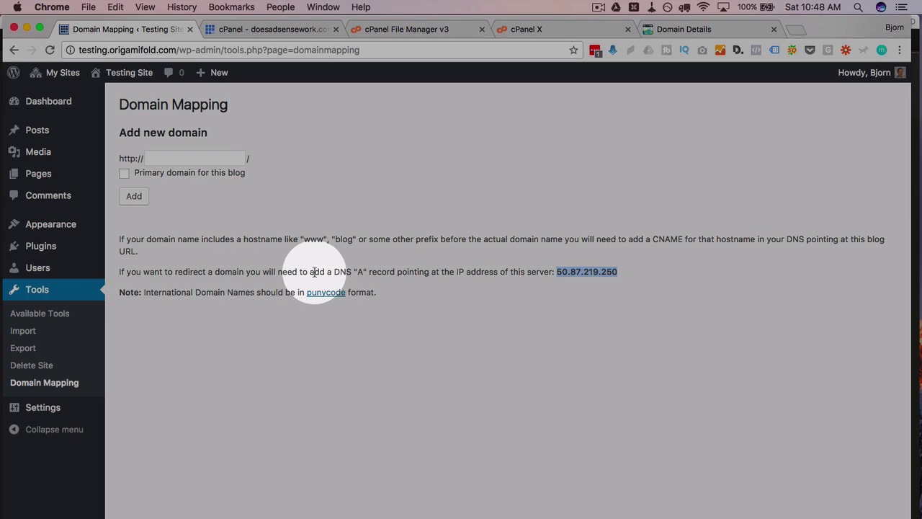
pyautogui.moveTo(333, 273); pyautogui.dragTo(554, 272)
pyautogui.click(629, 273)
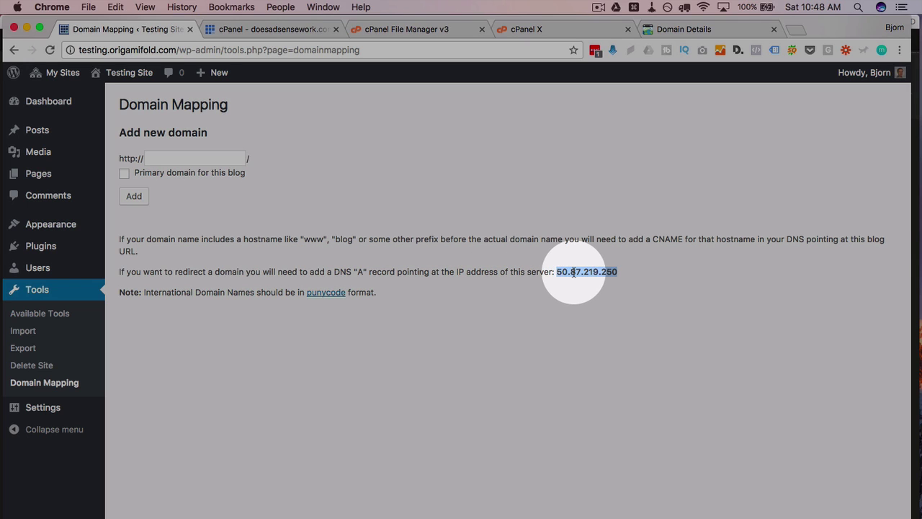
pyautogui.rightClick(575, 273)
pyautogui.click(598, 295)
pyautogui.click(655, 30)
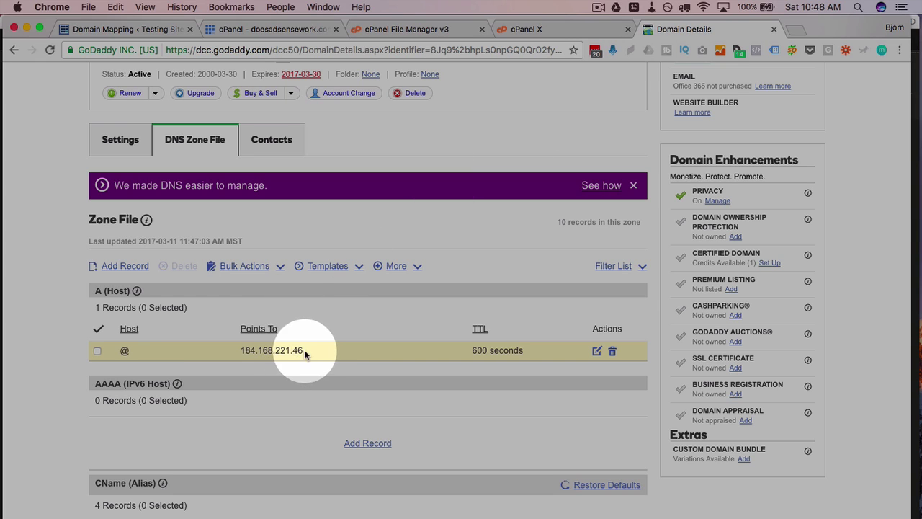
# - Point the @ A (Host) record of CARLSFOOTWEAR.COM to 50.87.219.250 and save the zone file changes
pyautogui.moveTo(304, 350); pyautogui.dragTo(241, 350)
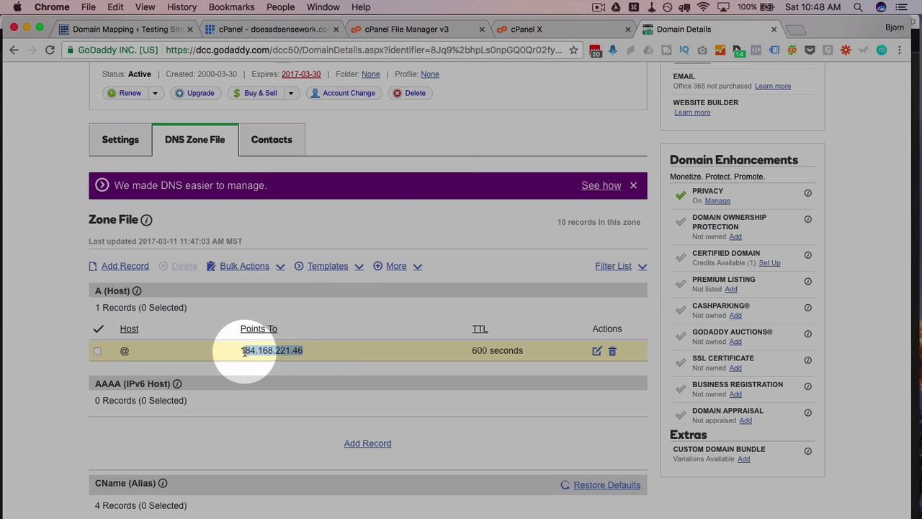
pyautogui.click(597, 352)
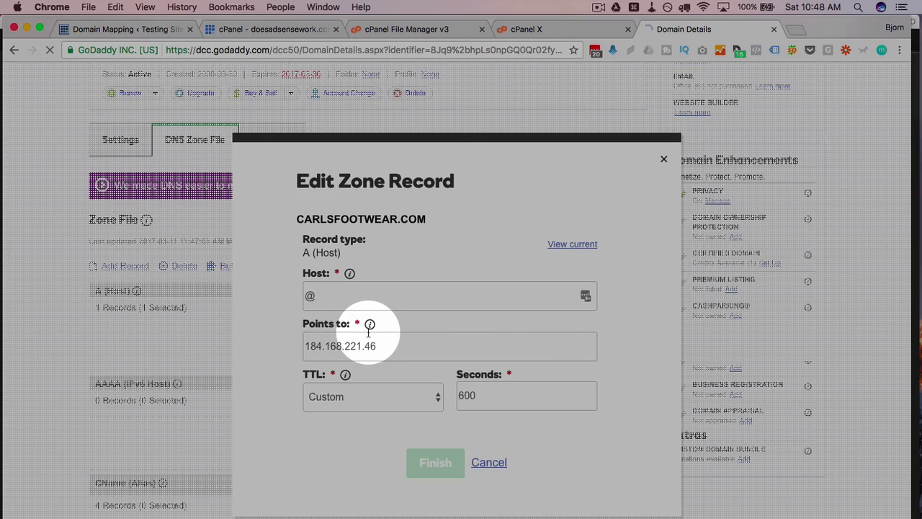
pyautogui.click(371, 346)
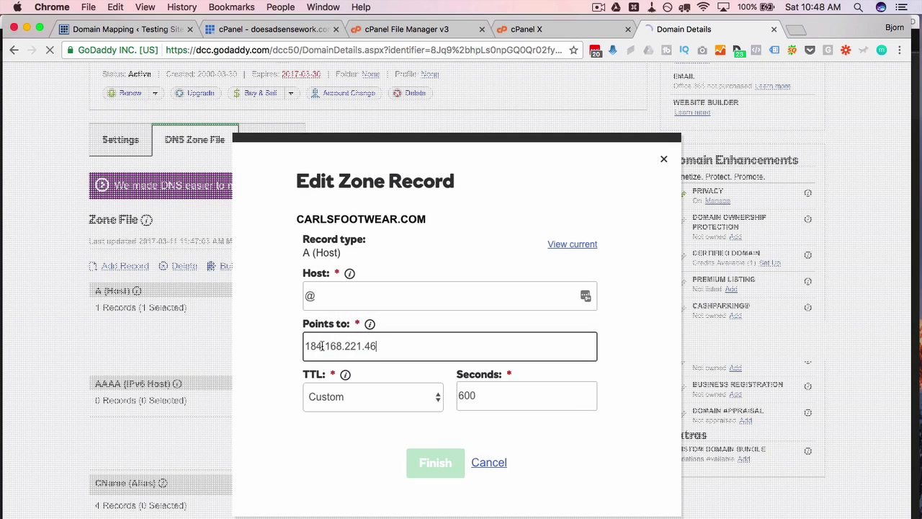
pyautogui.press('super+a')
pyautogui.press('super+v')
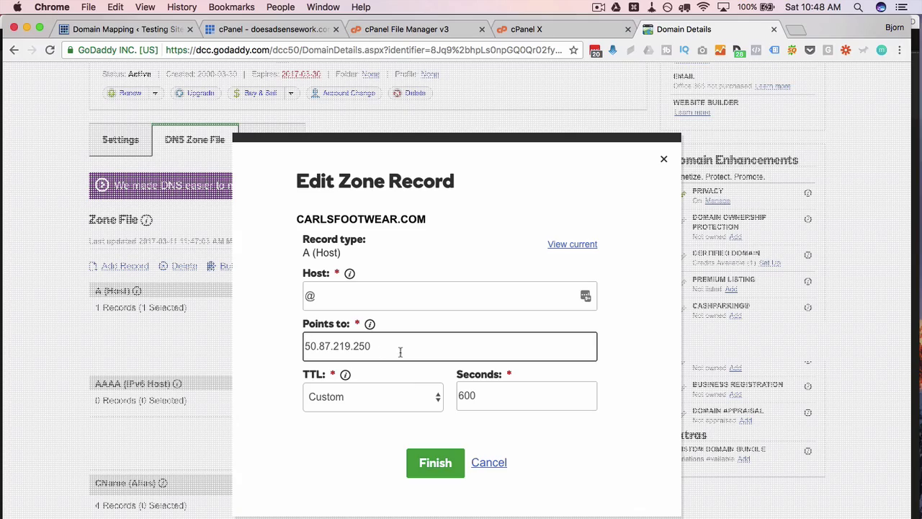
pyautogui.click(432, 462)
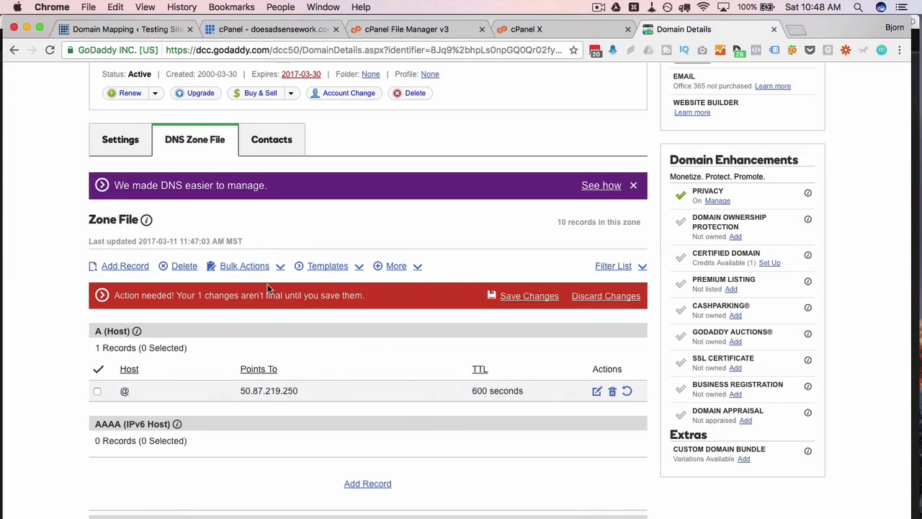
pyautogui.click(535, 295)
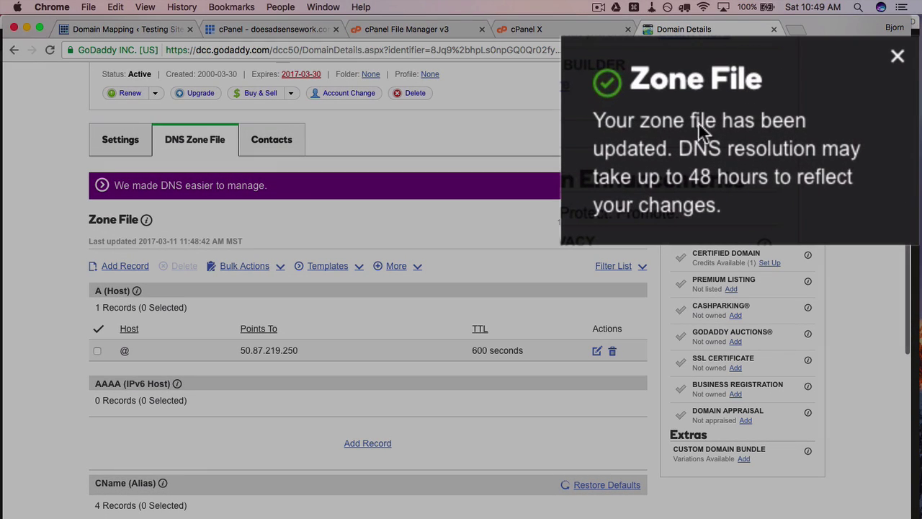
# - Copy the domain name CARLSFOOTWEAR.COM from GoDaddy and paste it as the new domain on the Testing Site's Domain Mapping page
pyautogui.scroll(3, 474, 226)
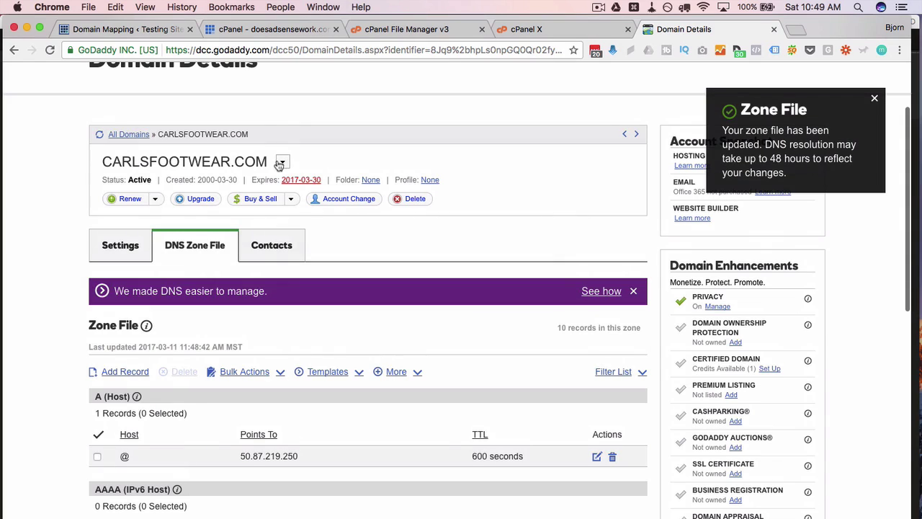
pyautogui.moveTo(269, 160); pyautogui.dragTo(97, 161)
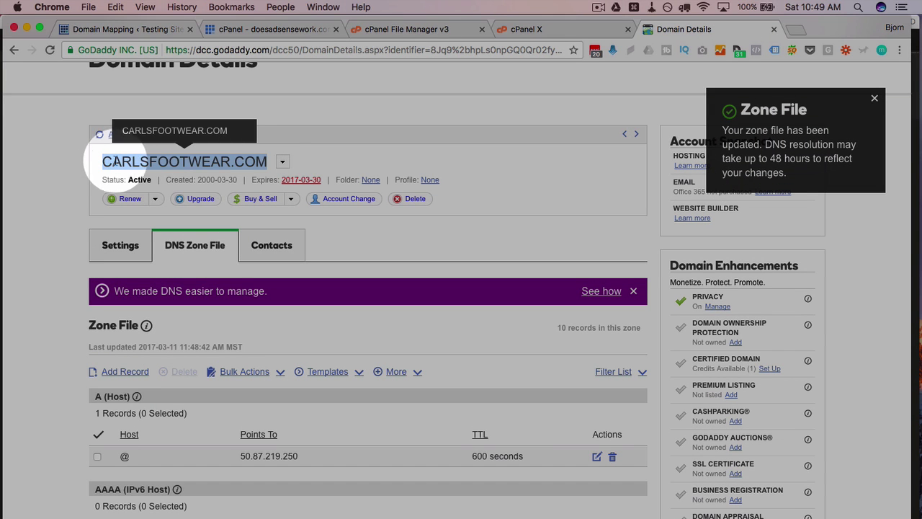
pyautogui.rightClick(122, 160)
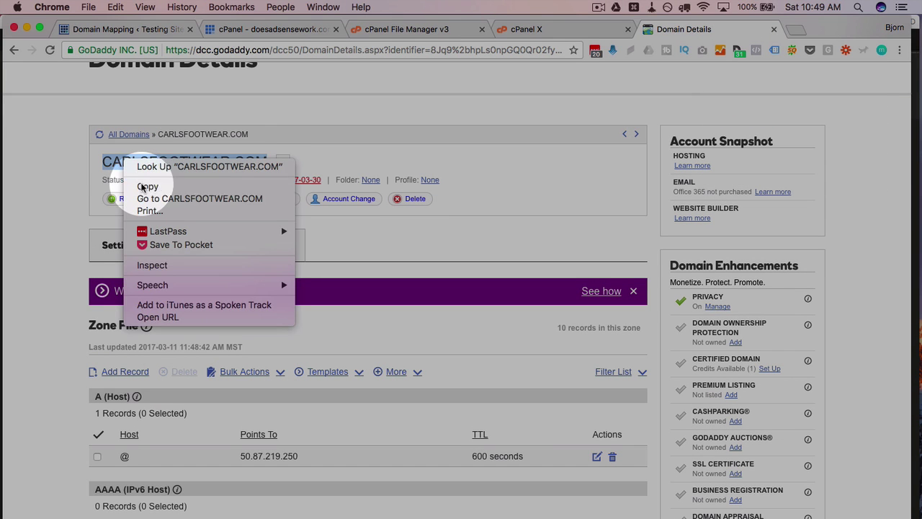
pyautogui.click(124, 182)
pyautogui.click(159, 31)
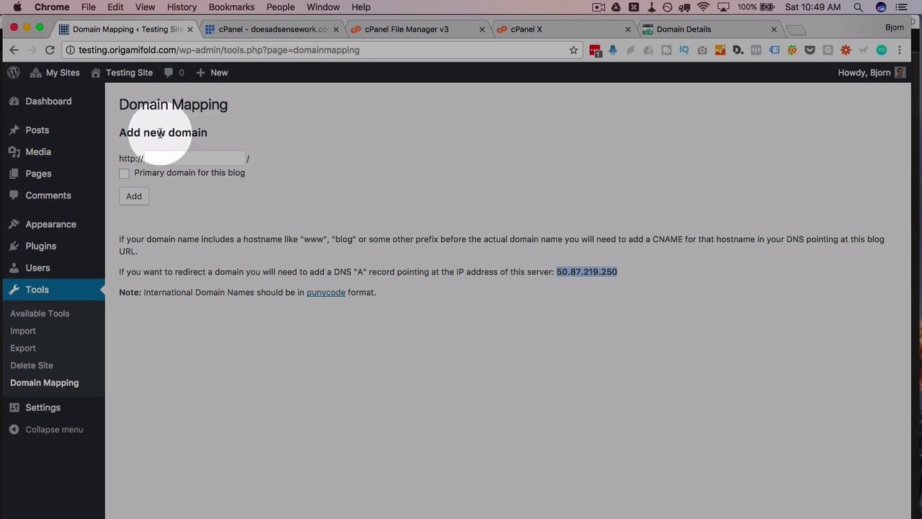
pyautogui.rightClick(159, 162)
pyautogui.click(185, 220)
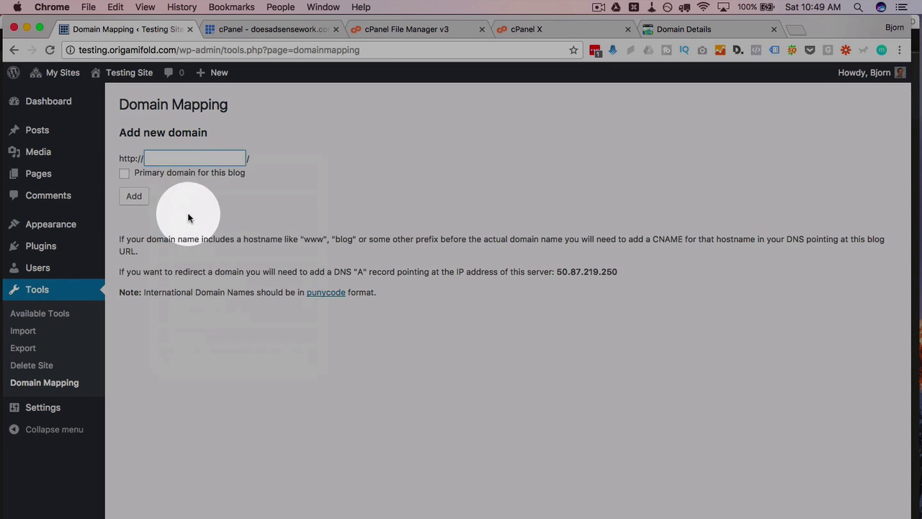
pyautogui.rightClick(169, 167)
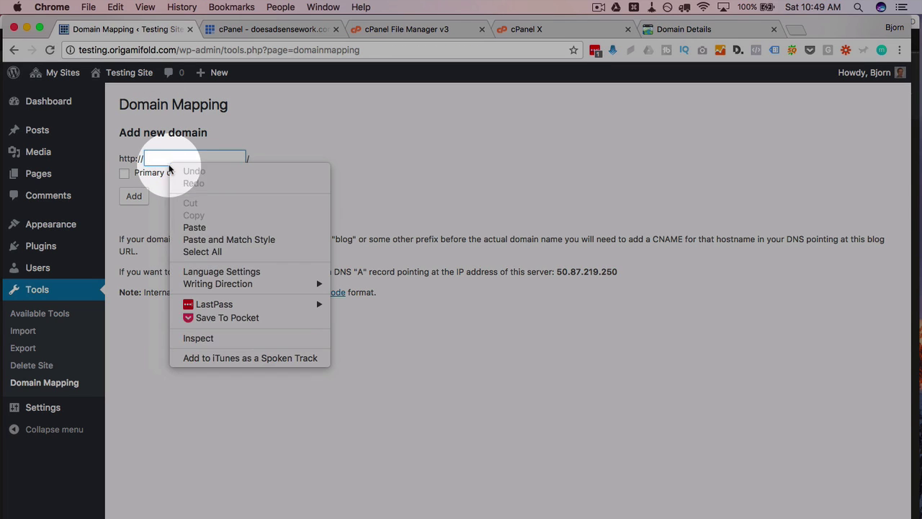
pyautogui.click(195, 227)
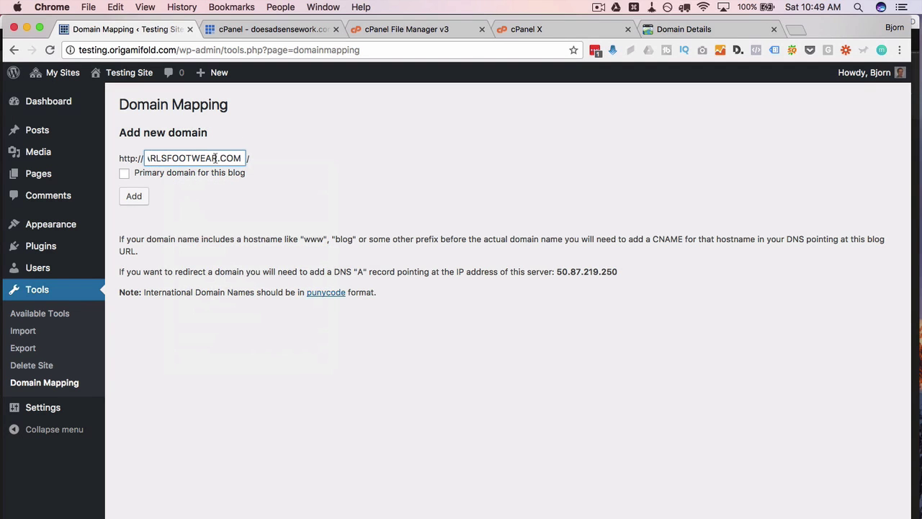
# - Replace the new domain entry with lowercase carlsfootwear.com, mark it as the primary domain for this blog, and add it
pyautogui.doubleClick(214, 158)
pyautogui.write('carlsfootwe')
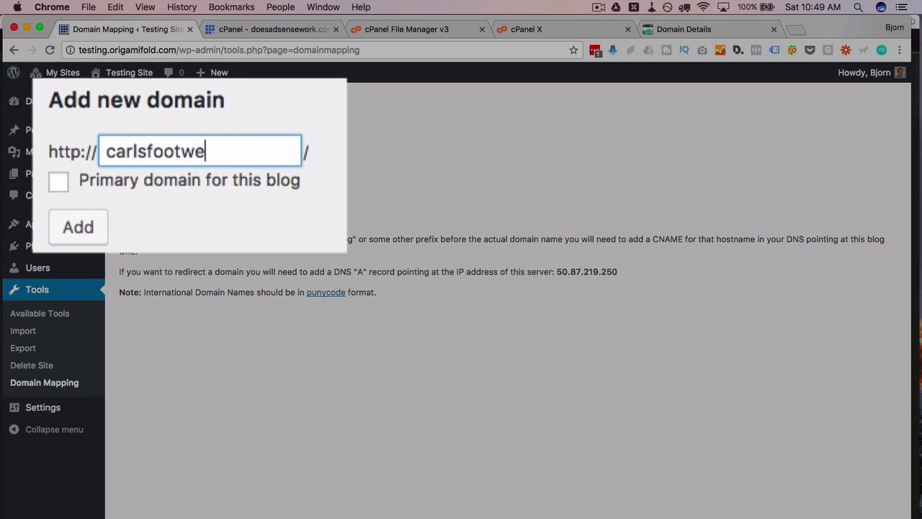
pyautogui.write('ar.com')
pyautogui.click(185, 193)
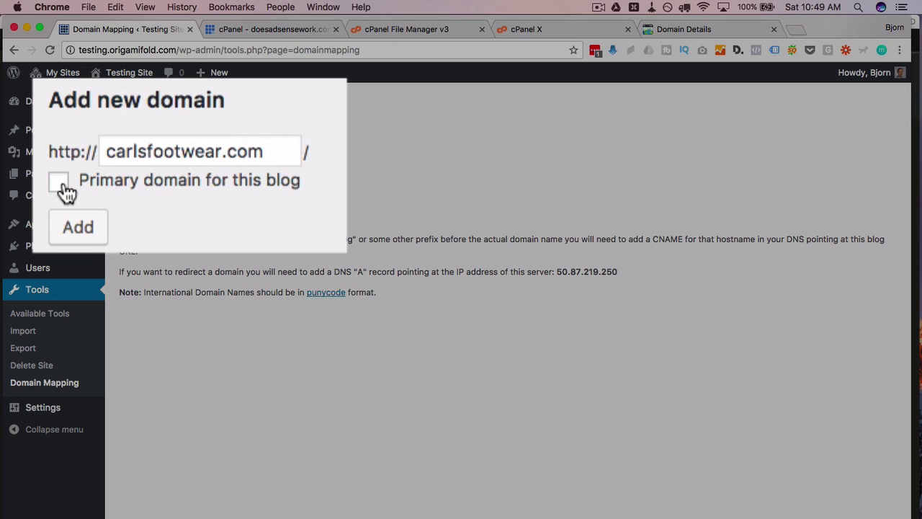
pyautogui.click(61, 184)
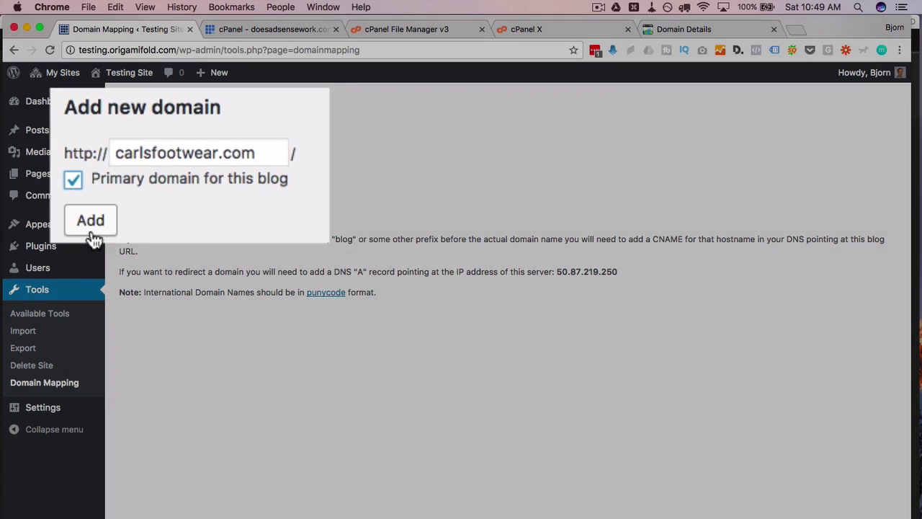
pyautogui.click(81, 241)
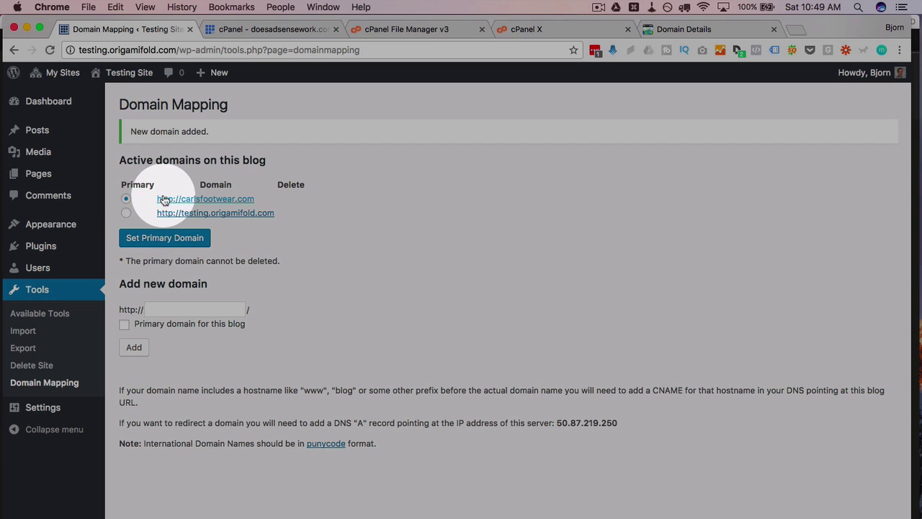
# - Examine the Testing Site's active domains, comparing carlsfootwear.com with testing.origamifold.com and the domain in the page address
pyautogui.moveTo(158, 198); pyautogui.dragTo(256, 198)
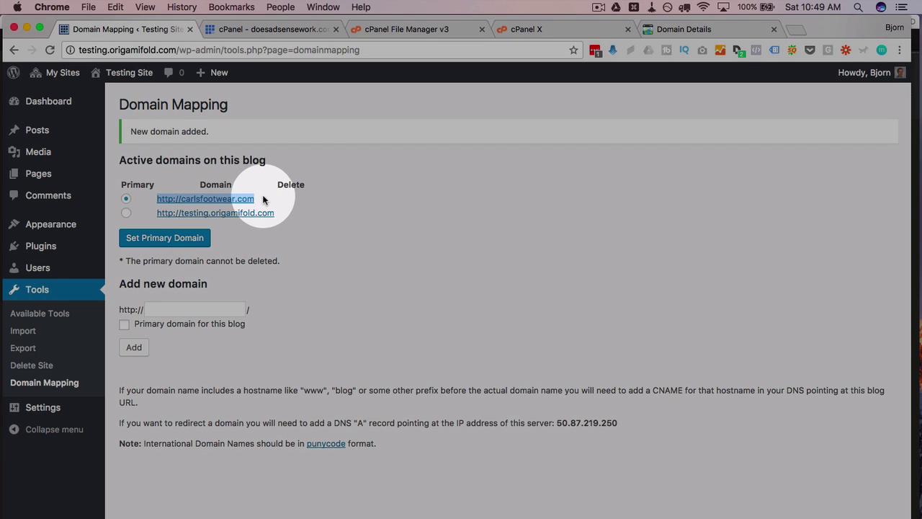
pyautogui.click(262, 199)
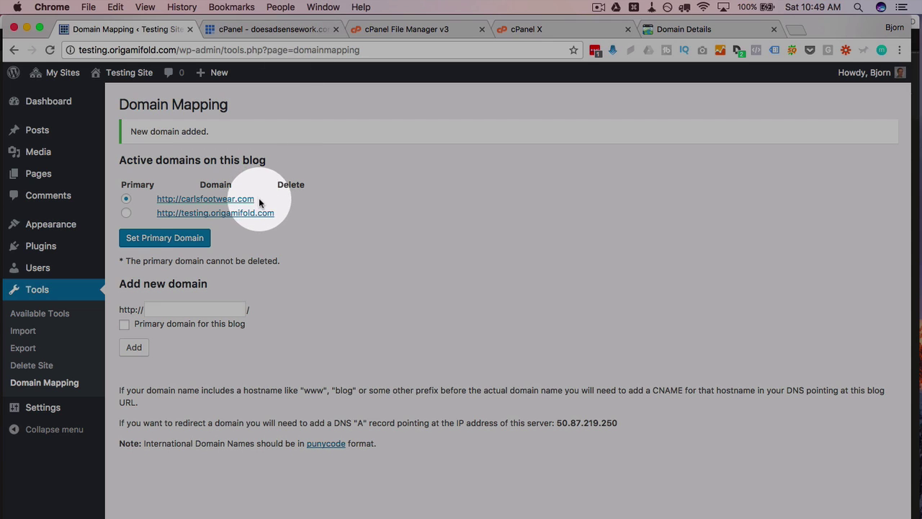
pyautogui.moveTo(259, 197); pyautogui.dragTo(155, 199)
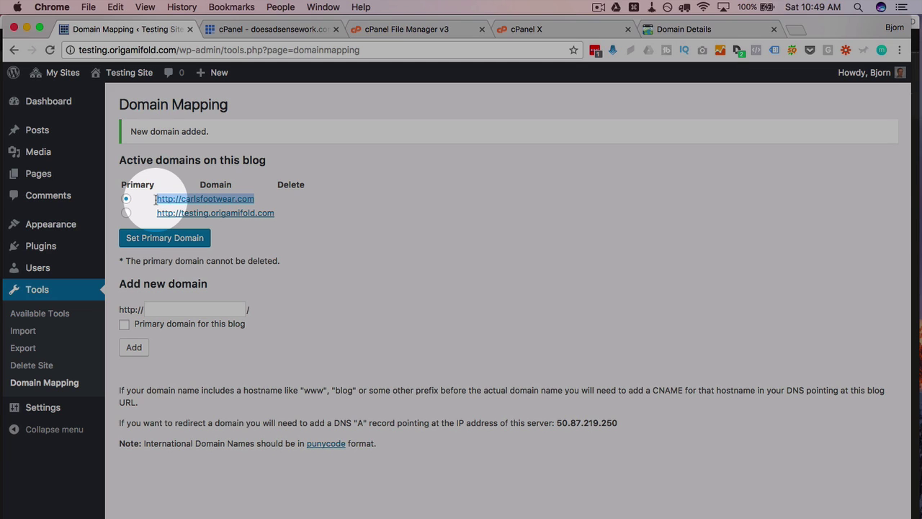
pyautogui.click(292, 199)
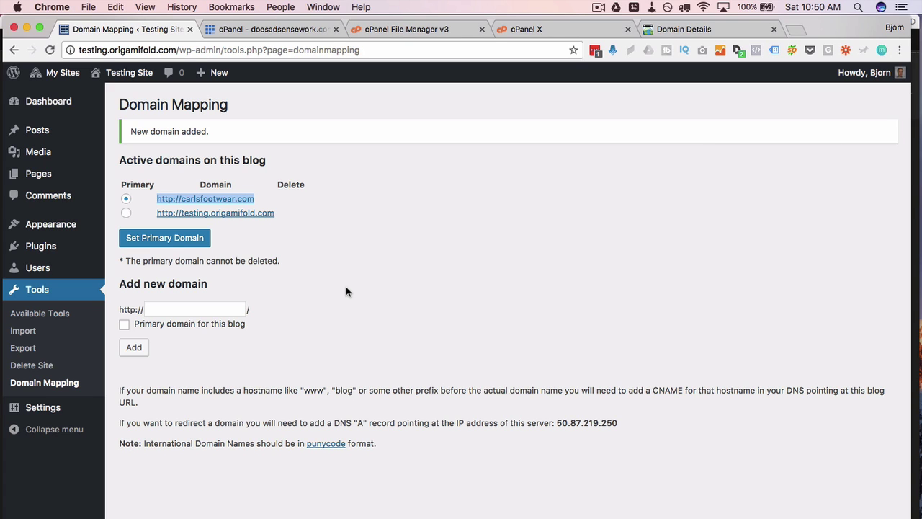
pyautogui.click(346, 291)
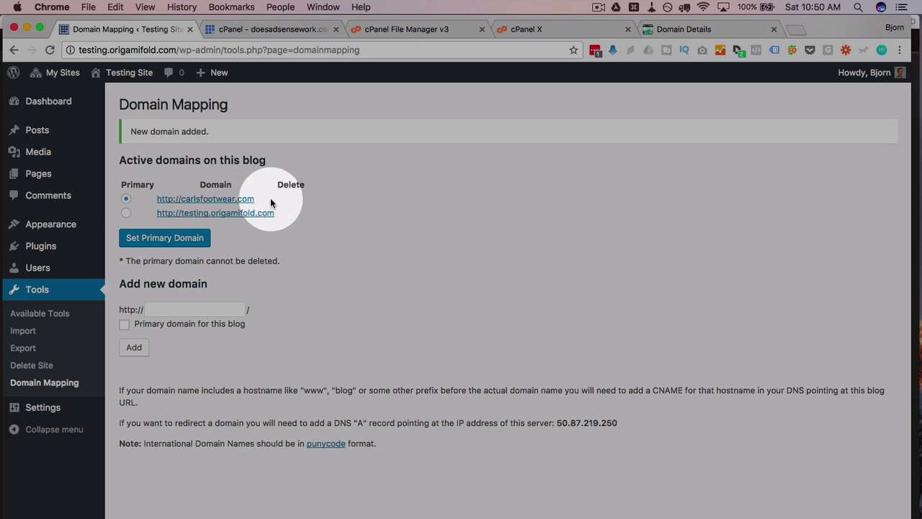
pyautogui.moveTo(265, 199); pyautogui.dragTo(138, 203)
pyautogui.click(322, 219)
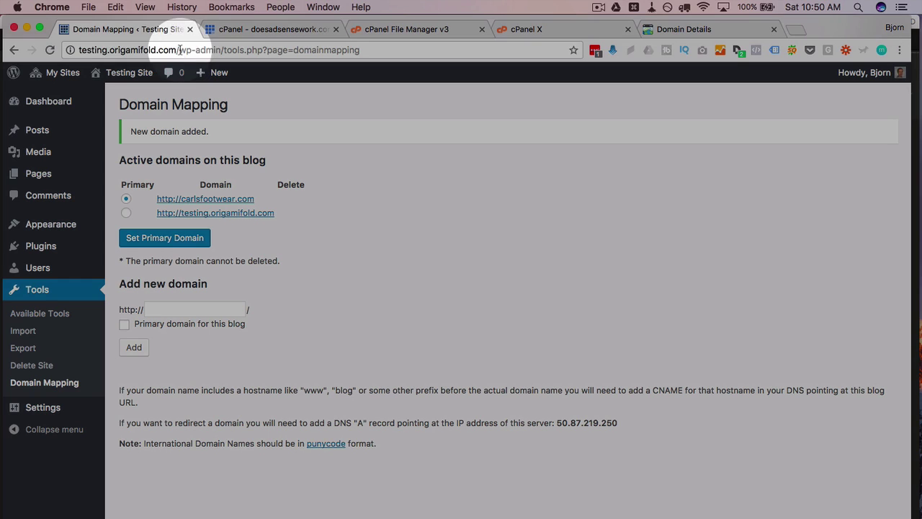
pyautogui.moveTo(178, 50); pyautogui.dragTo(78, 49)
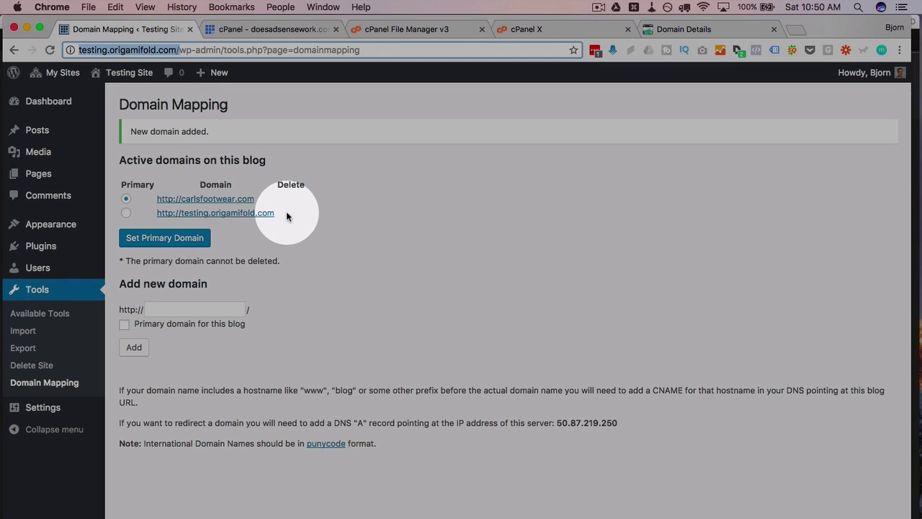
pyautogui.moveTo(268, 199); pyautogui.dragTo(338, 203)
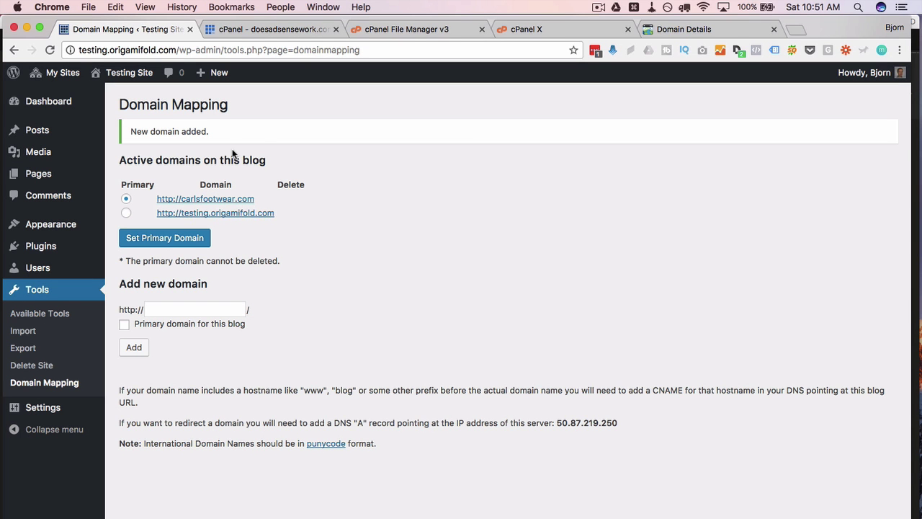
pyautogui.moveTo(232, 152); pyautogui.dragTo(232, 153)
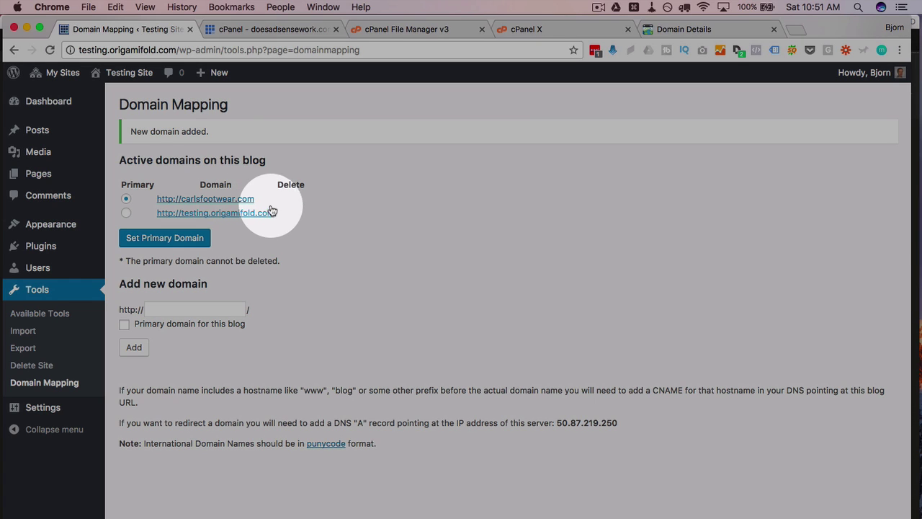
pyautogui.moveTo(269, 199); pyautogui.dragTo(158, 198)
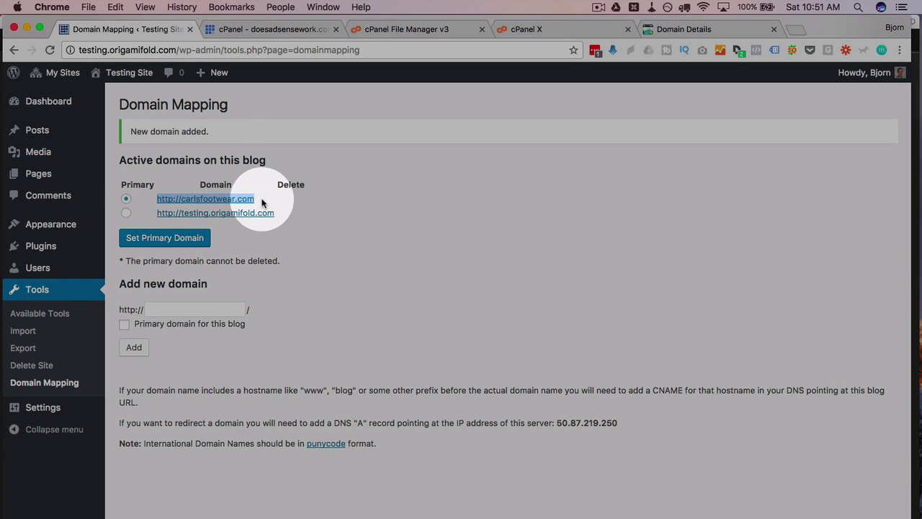
pyautogui.moveTo(292, 216); pyautogui.dragTo(142, 217)
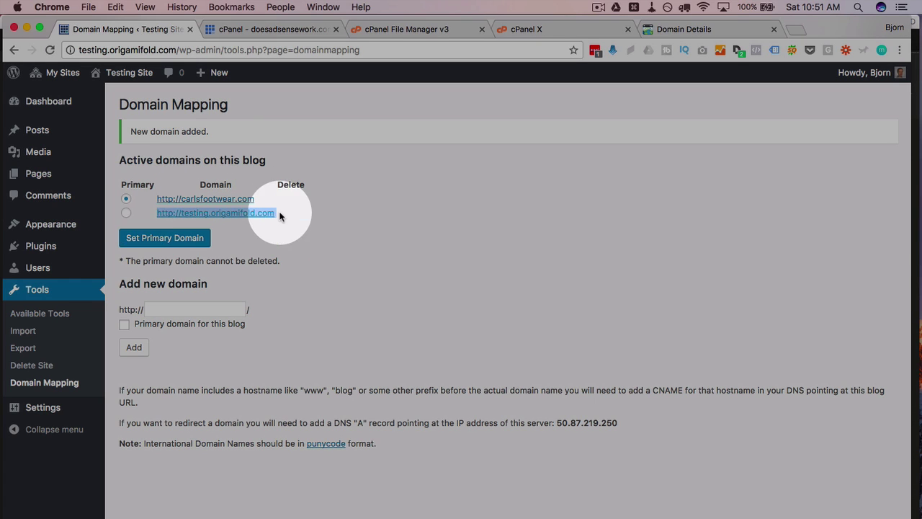
pyautogui.moveTo(288, 214); pyautogui.dragTo(157, 213)
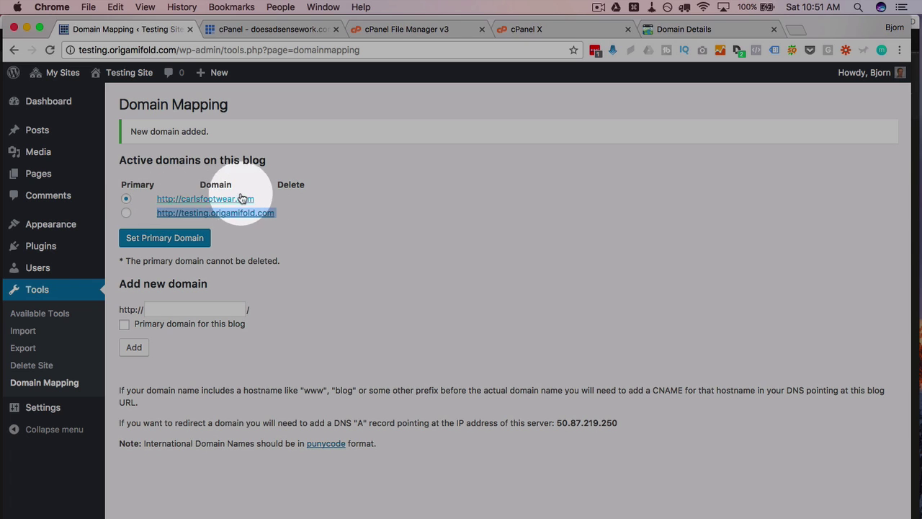
pyautogui.moveTo(265, 200); pyautogui.dragTo(147, 202)
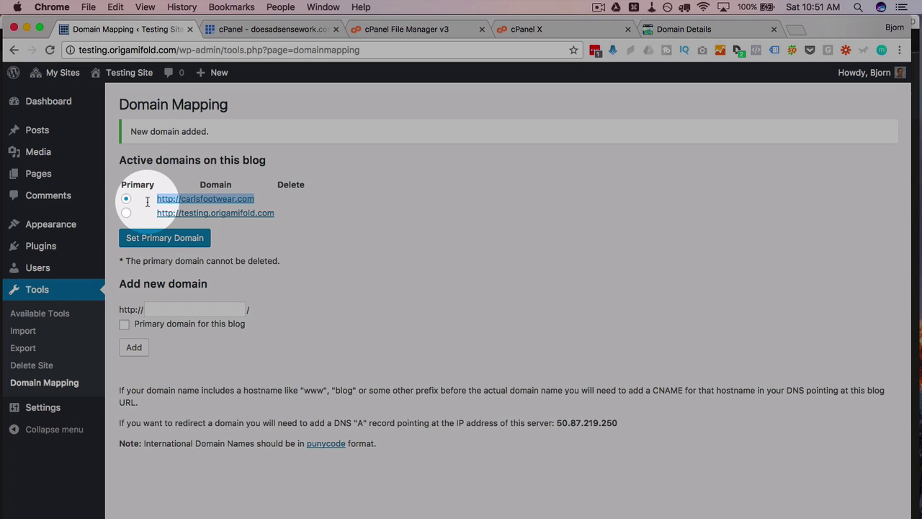
pyautogui.click(338, 219)
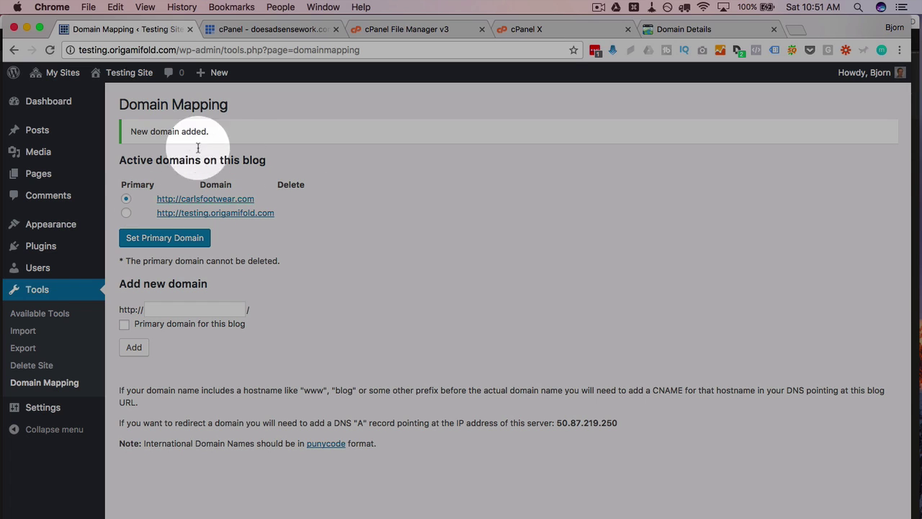
pyautogui.moveTo(276, 213); pyautogui.dragTo(142, 214)
pyautogui.moveTo(269, 194); pyautogui.dragTo(127, 200)
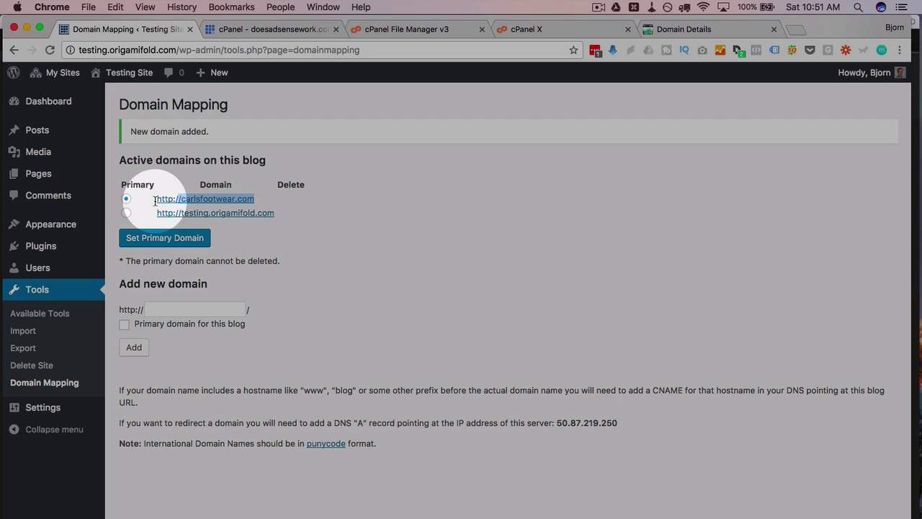